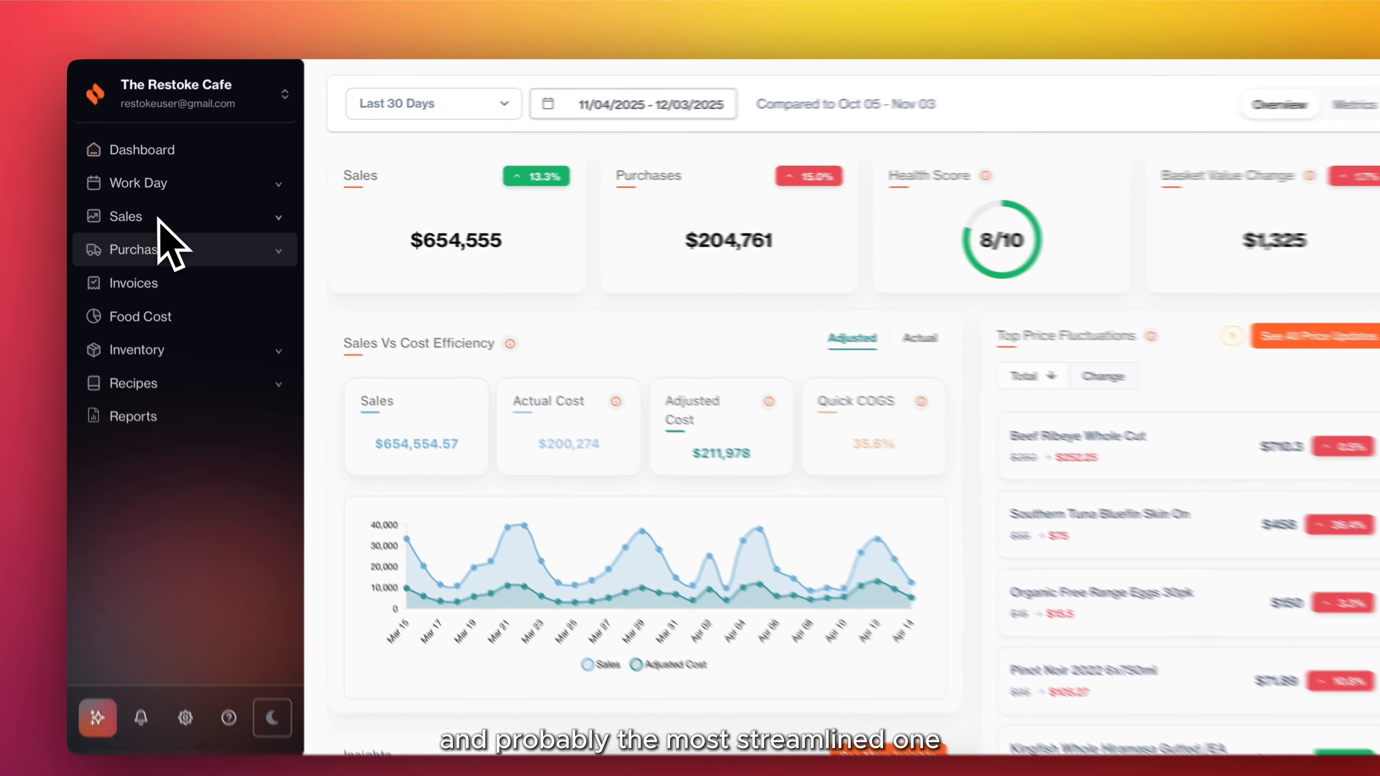
# Import the Carlton Dry - Regular beer from the POS products by tracking it in the Beers category.
pyautogui.click(152, 221)
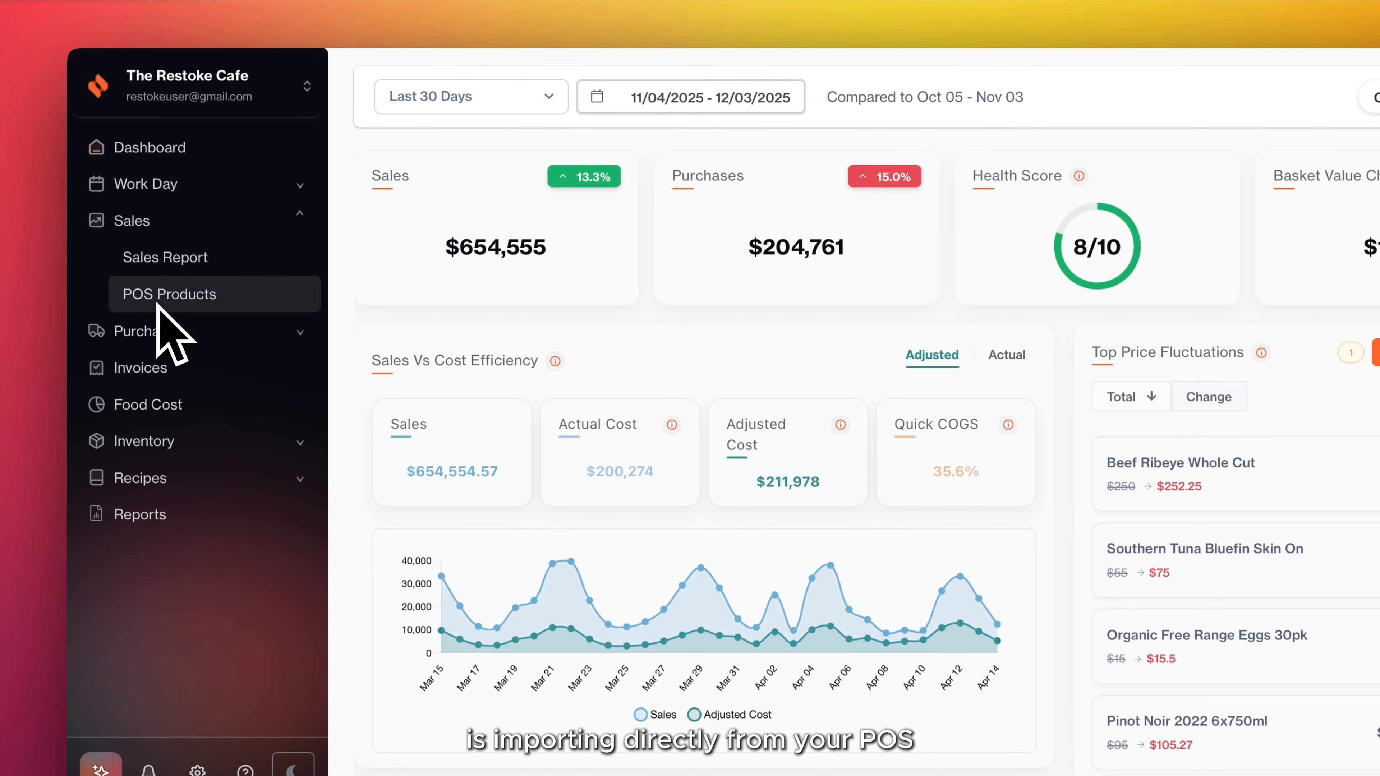
pyautogui.click(158, 310)
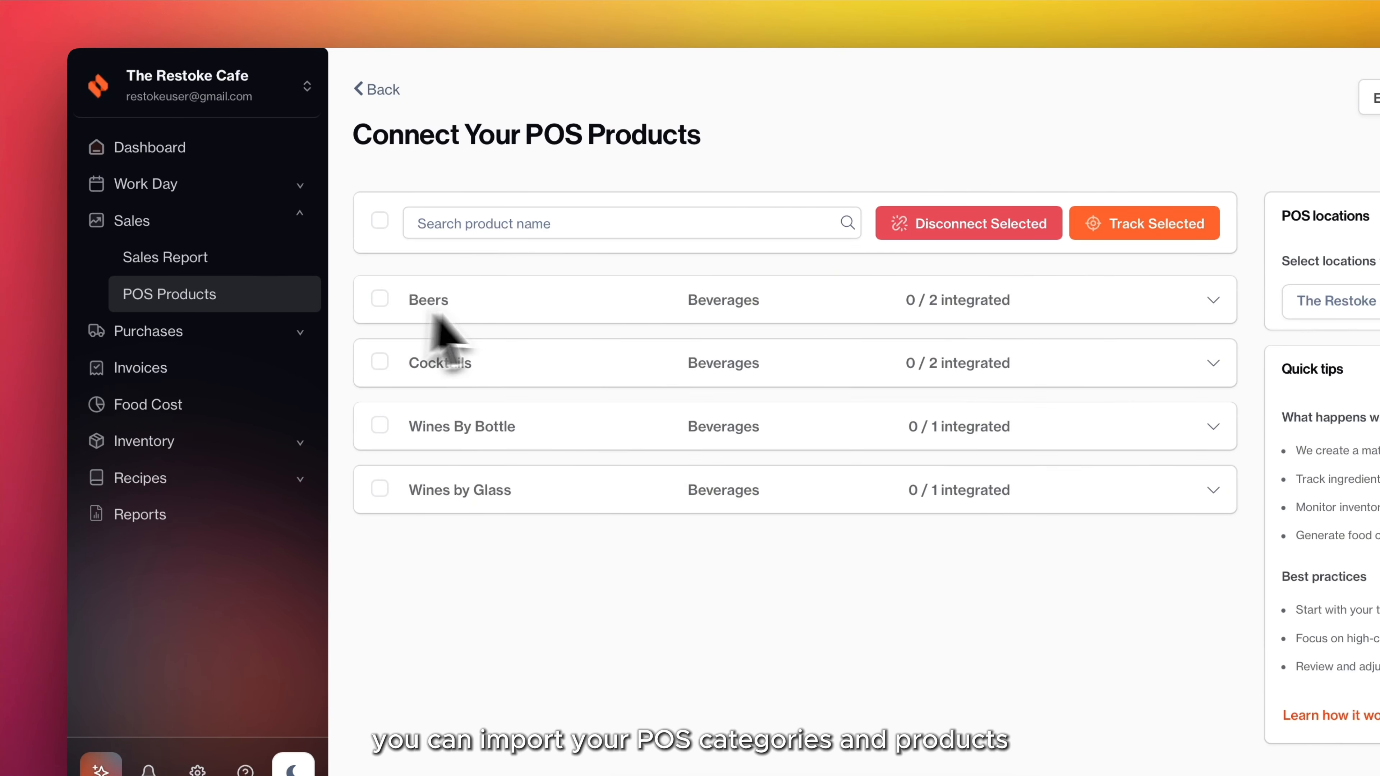
pyautogui.click(479, 307)
pyautogui.click(380, 395)
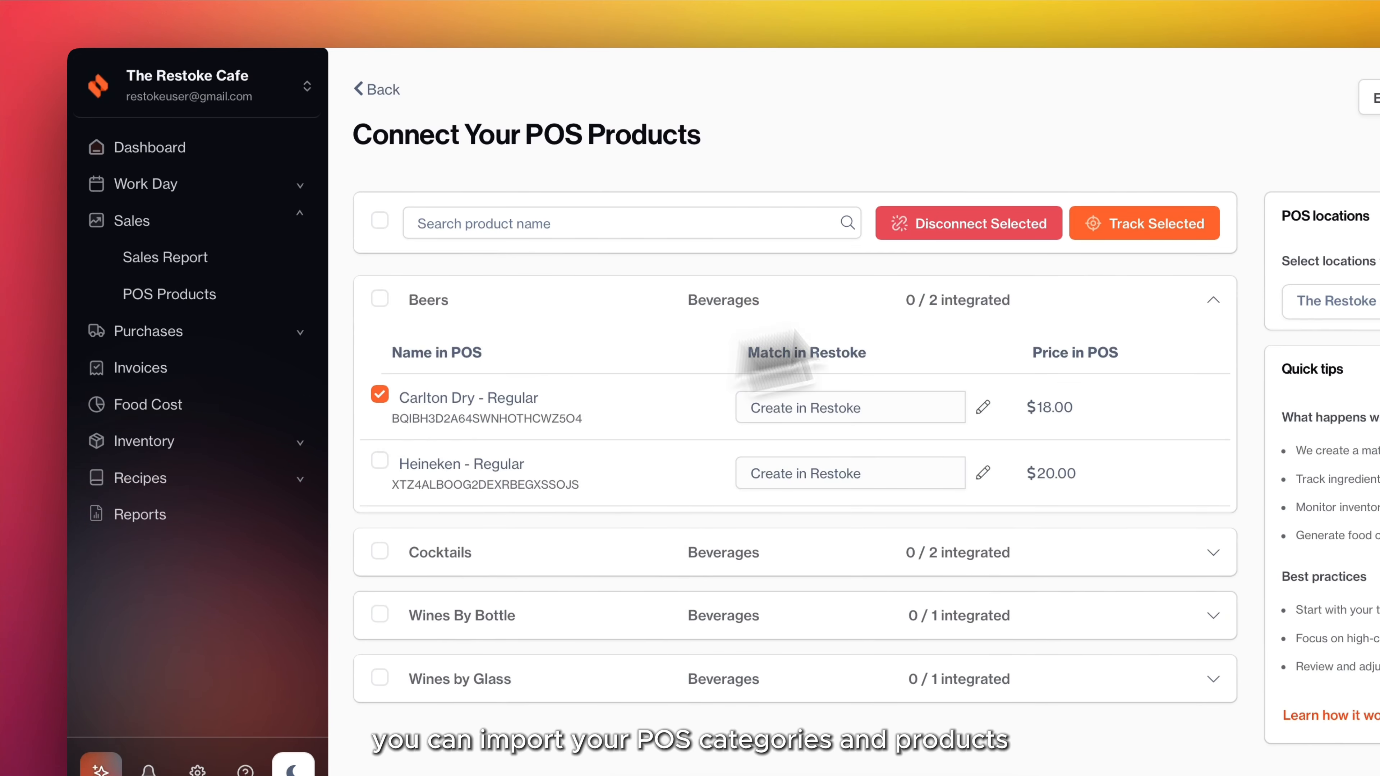
pyautogui.click(1114, 231)
pyautogui.click(983, 303)
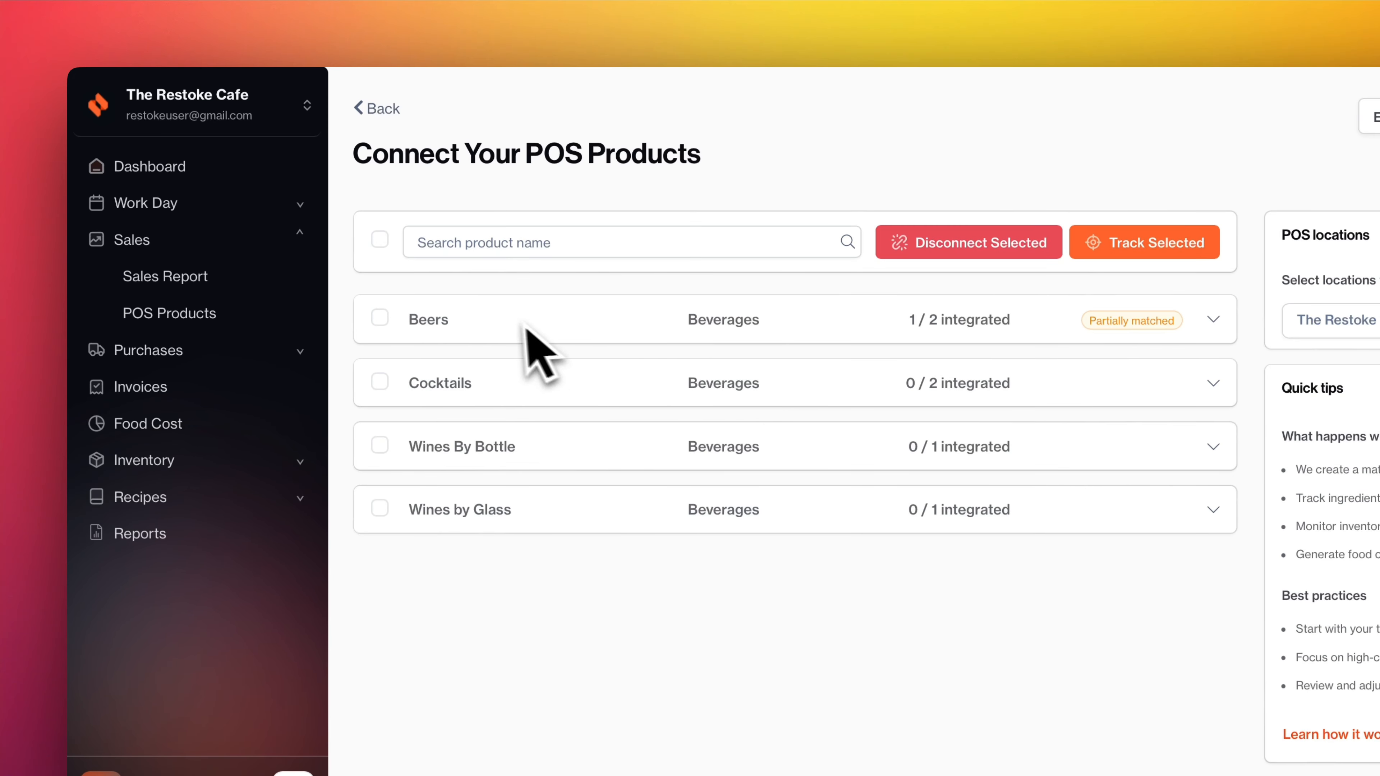
# Check the match of Carlton Dry - Regular in the POS Beers group and view its recipe in the Beers beverage category.
pyautogui.click(522, 321)
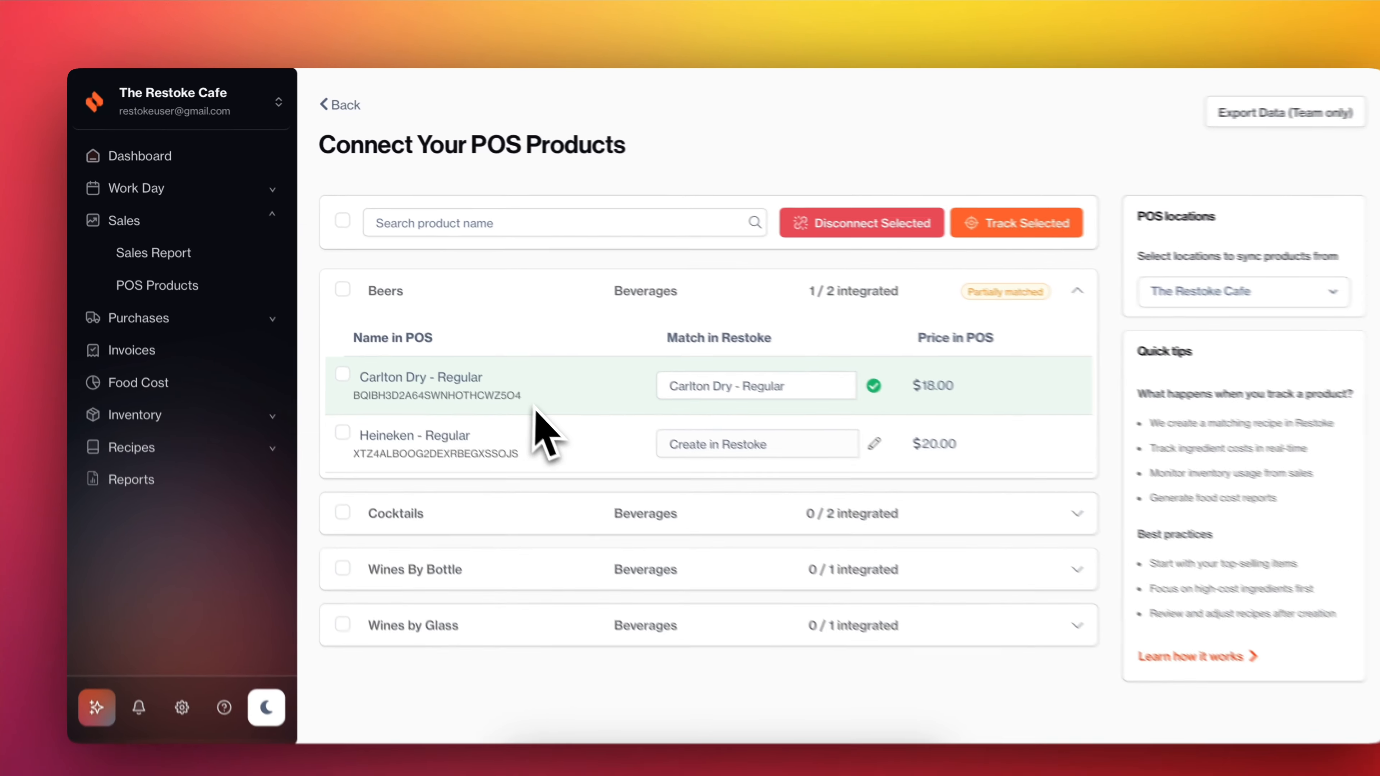
pyautogui.click(238, 427)
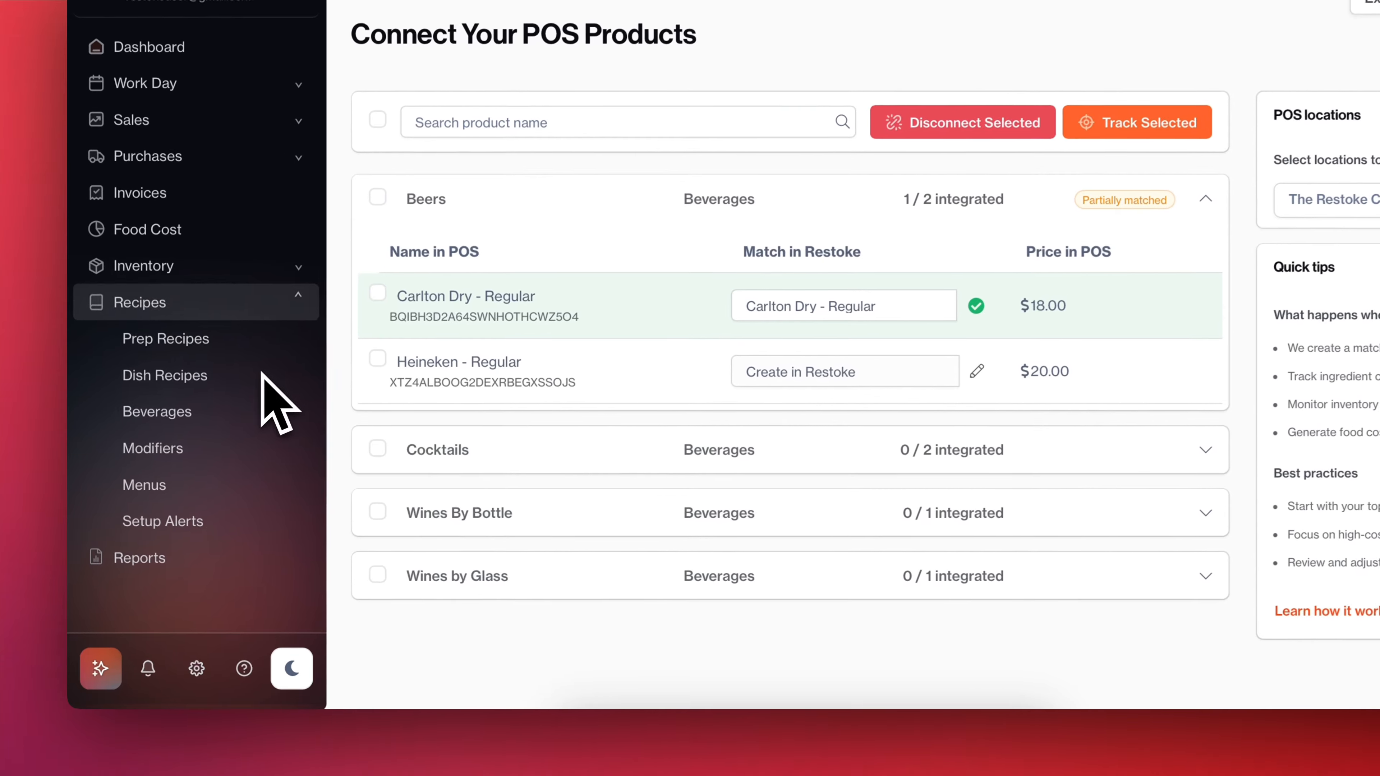
pyautogui.click(163, 413)
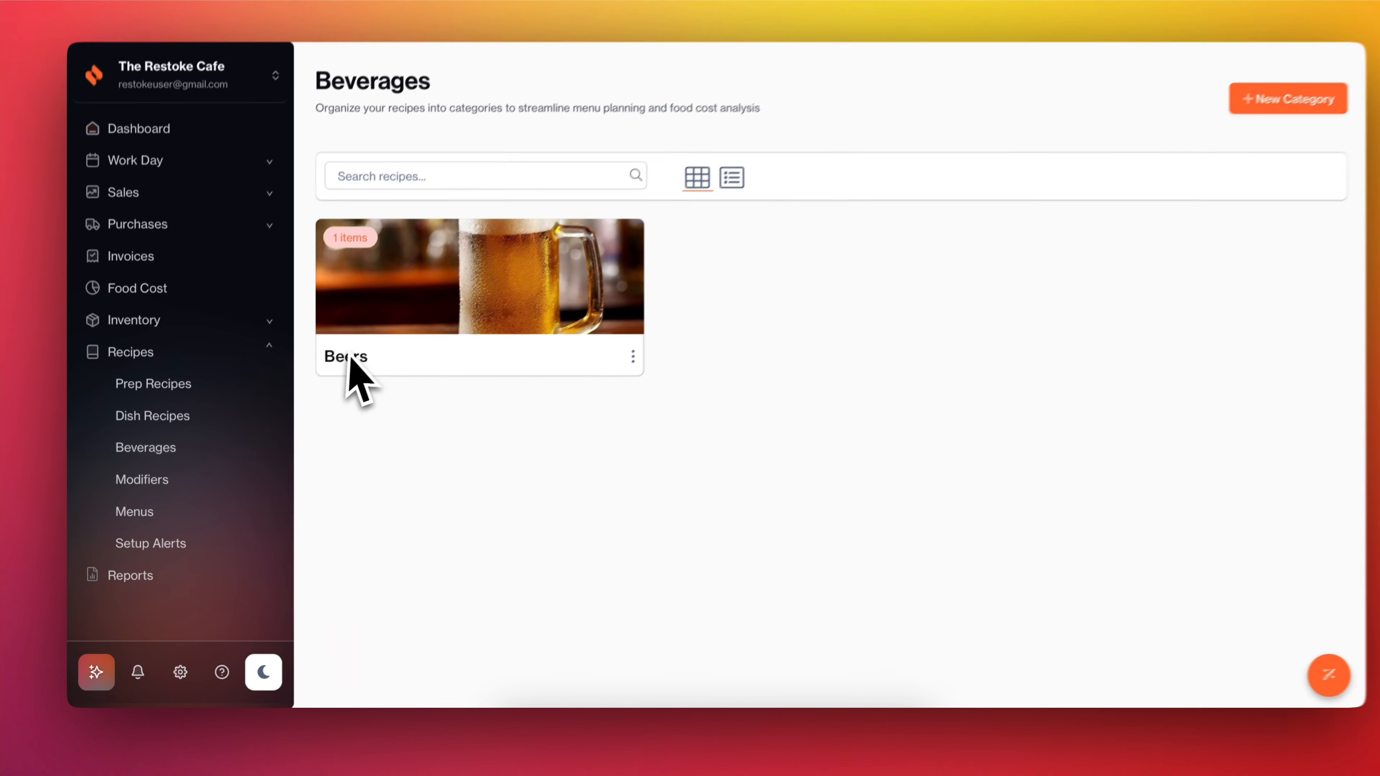
pyautogui.click(404, 310)
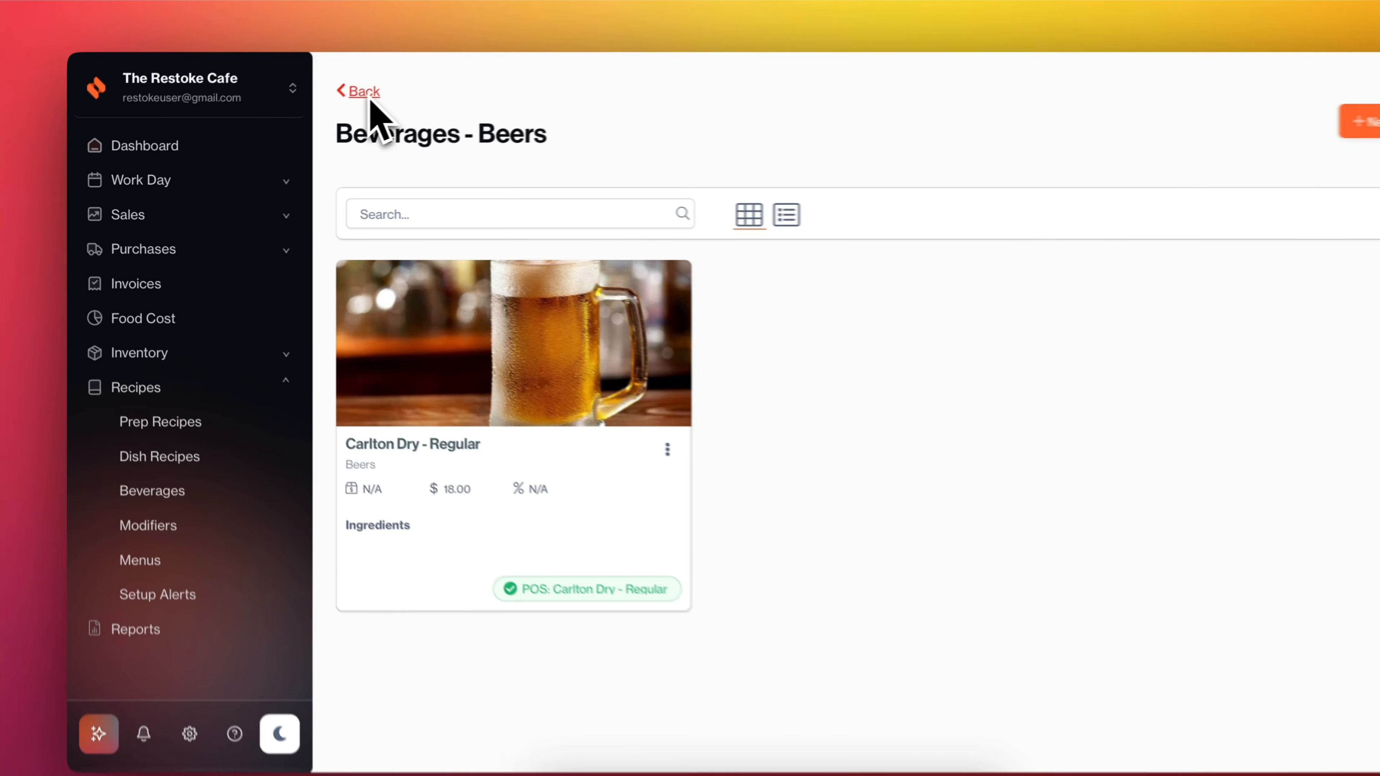
# Create a new beverage recipe category named Cocktails.
pyautogui.click(329, 103)
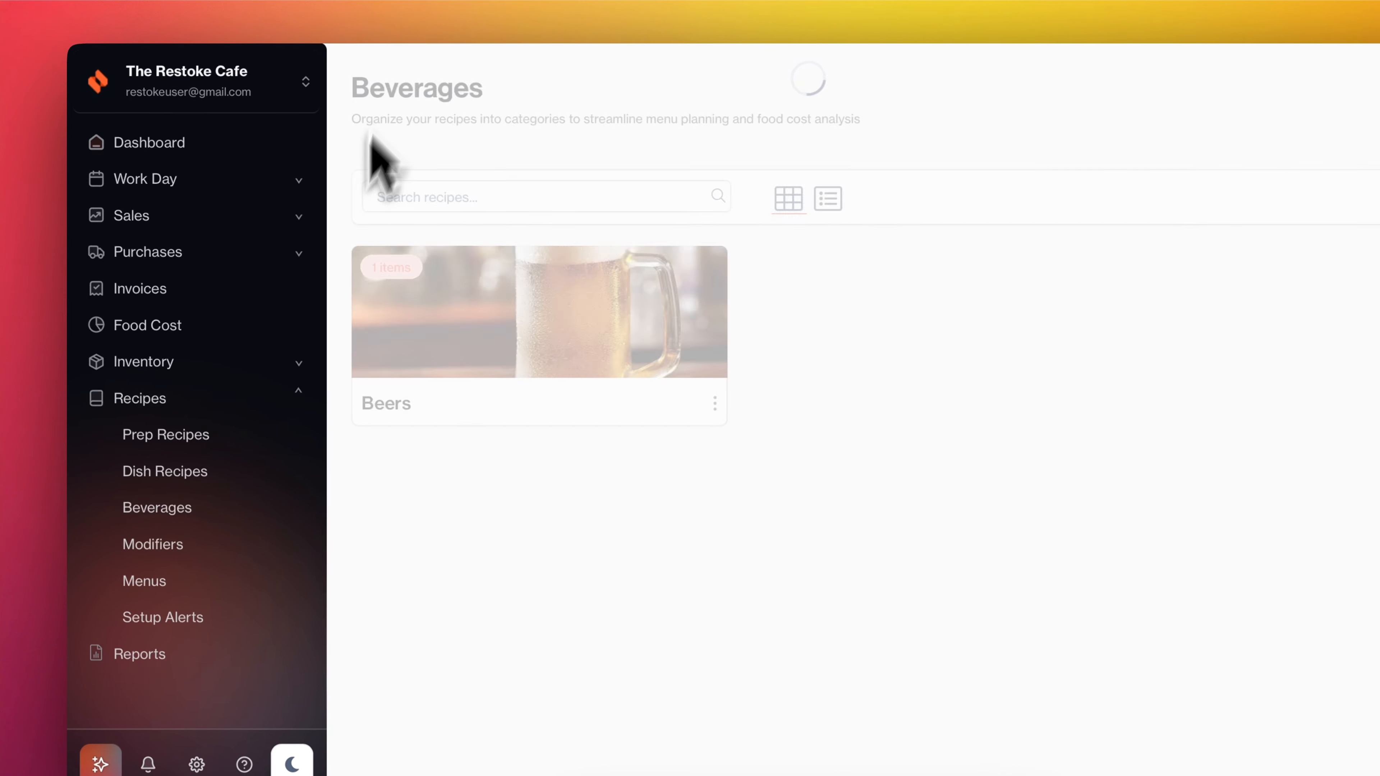
pyautogui.click(163, 409)
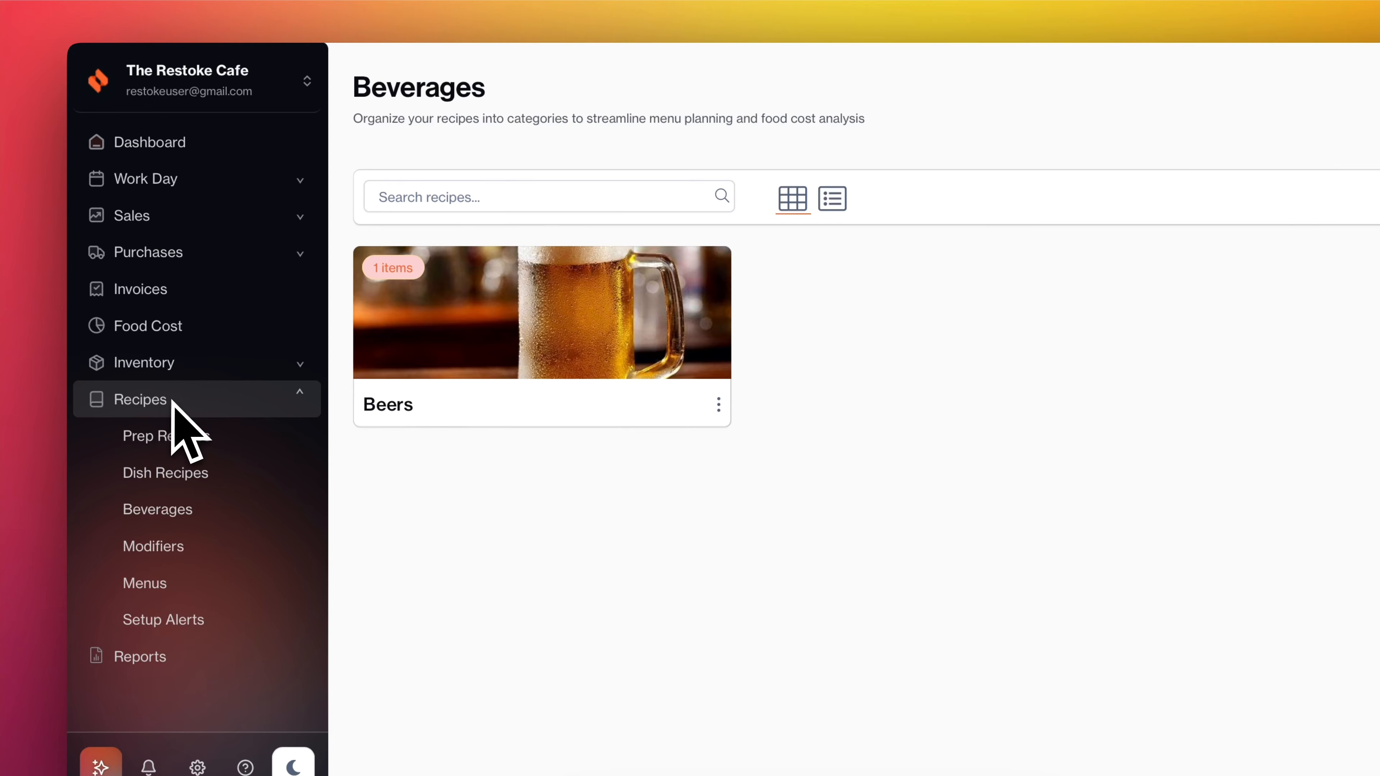
pyautogui.click(161, 512)
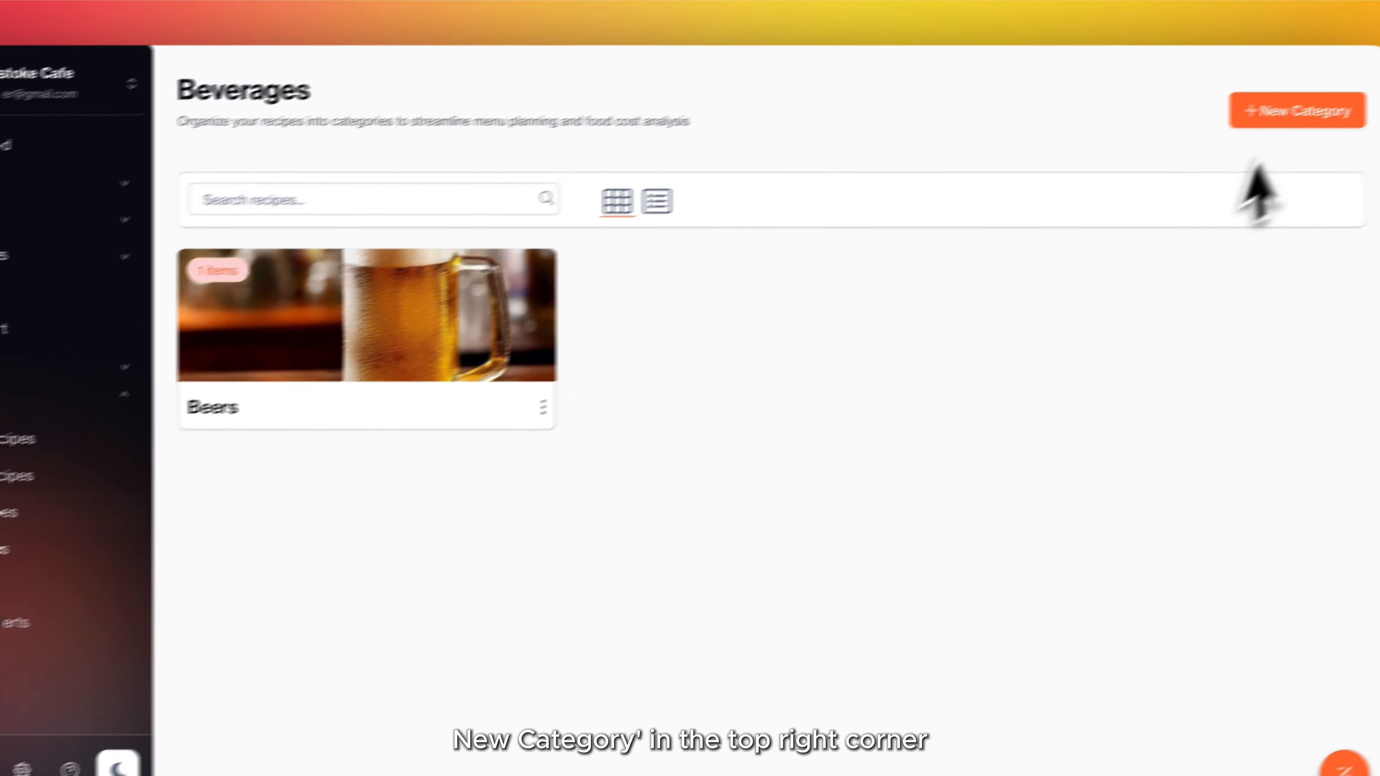
pyautogui.click(1253, 123)
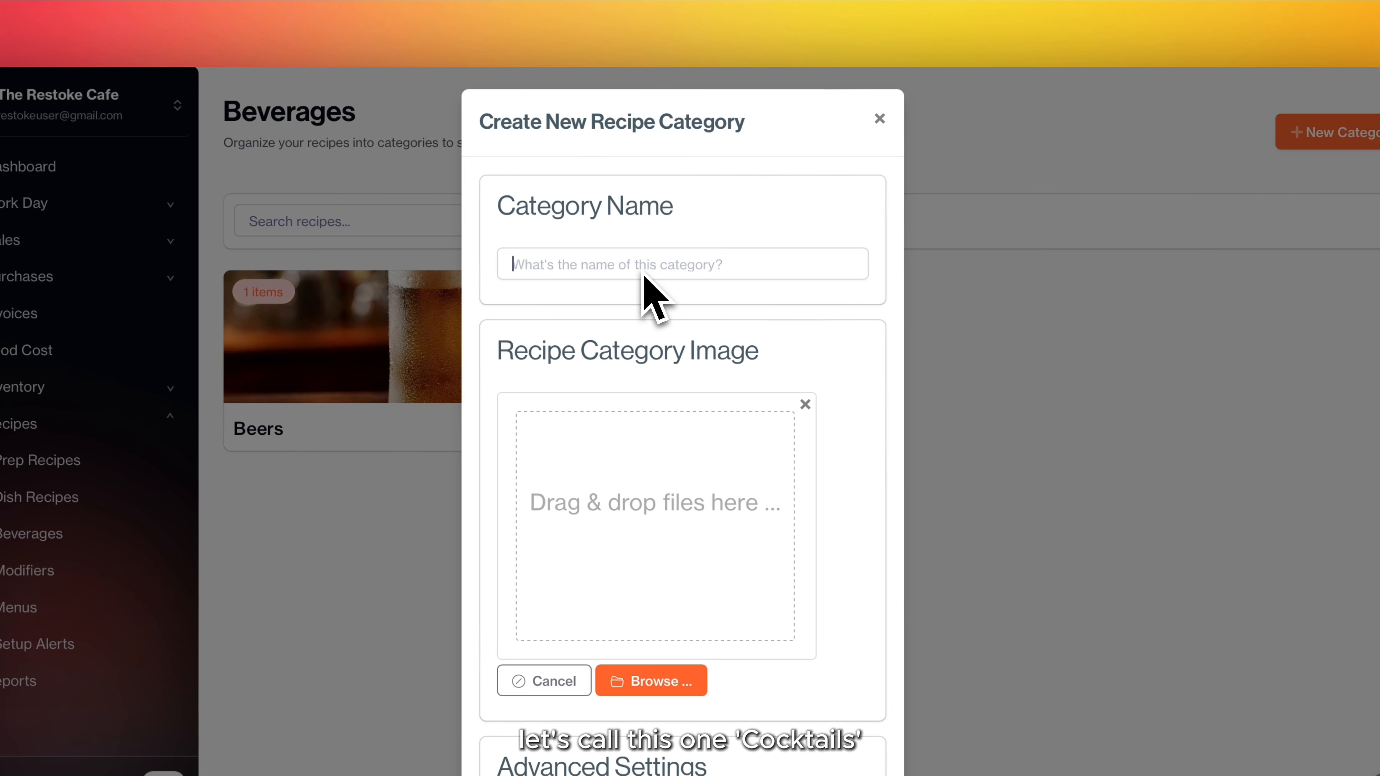
pyautogui.click(612, 272)
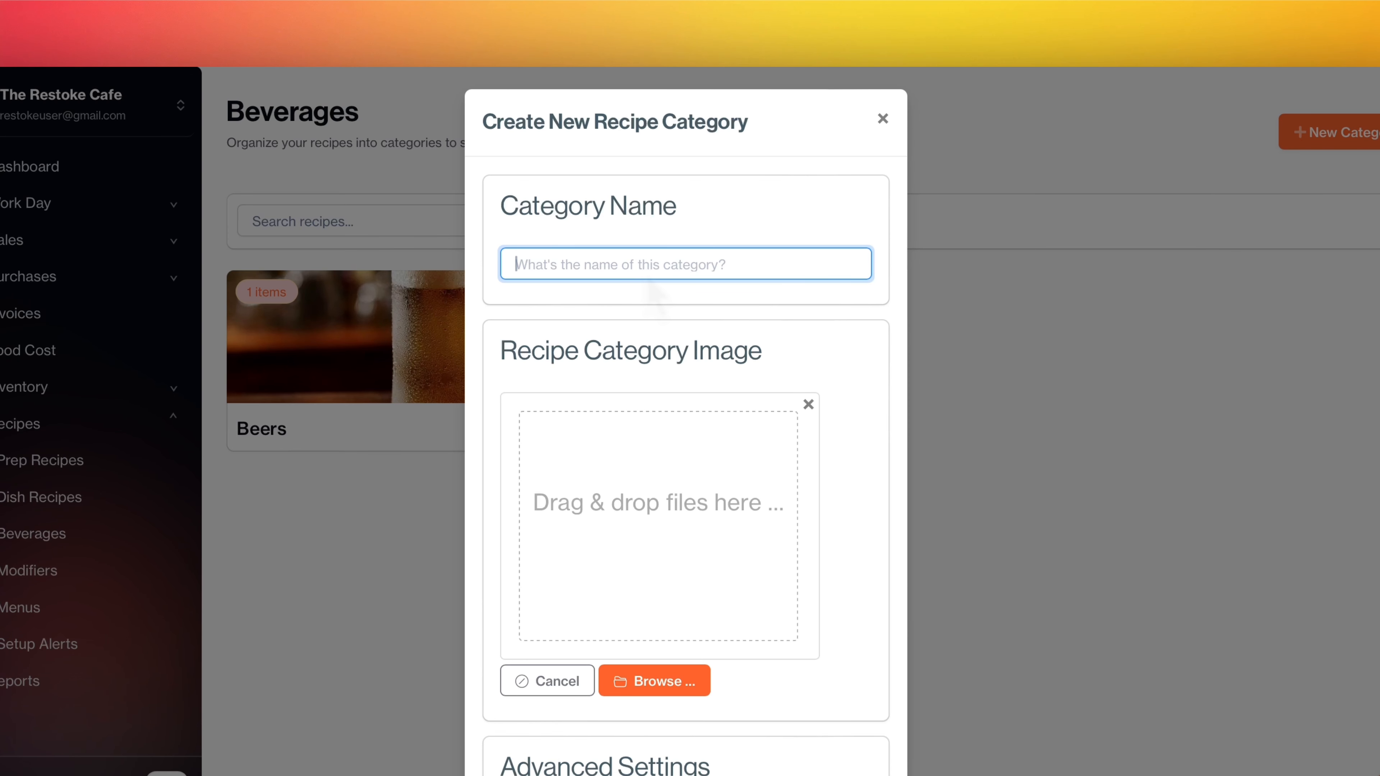
pyautogui.write('Cock')
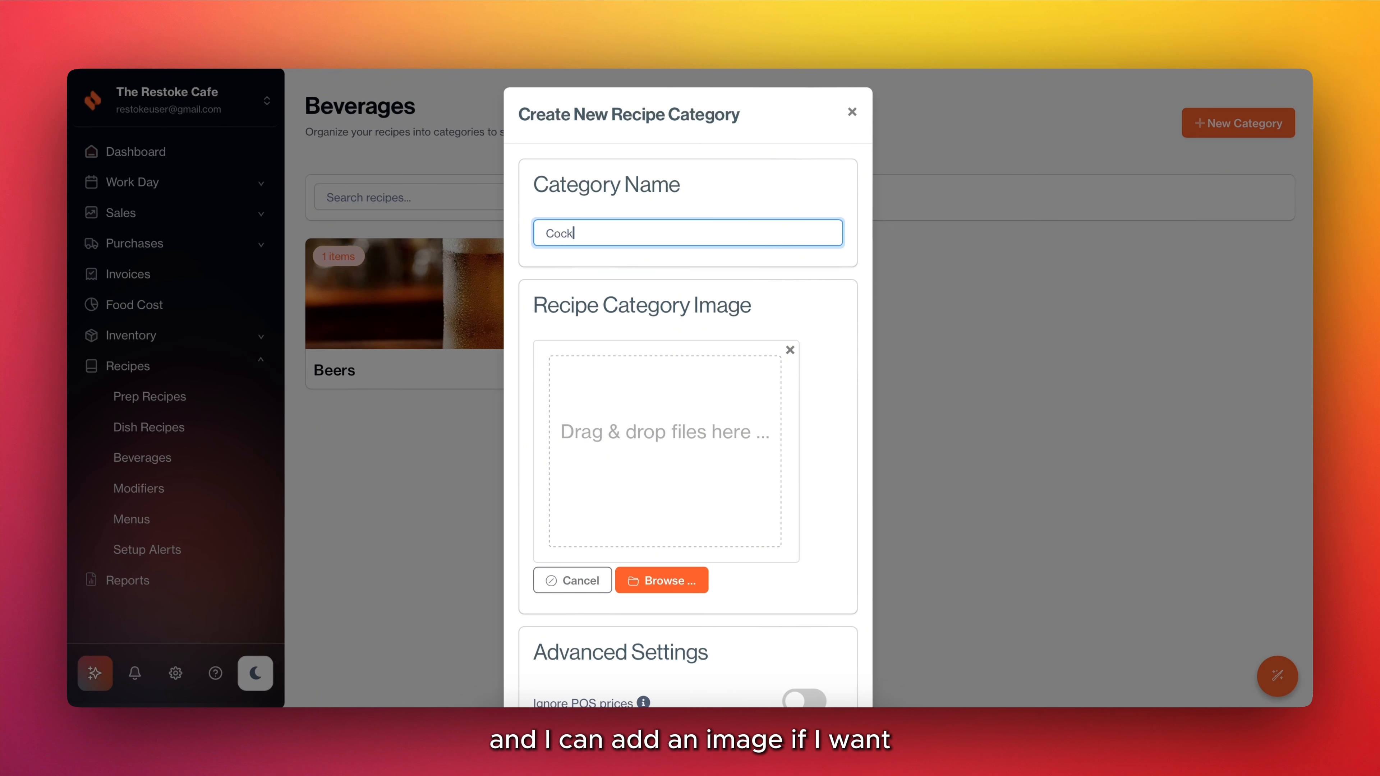
pyautogui.write('tai')
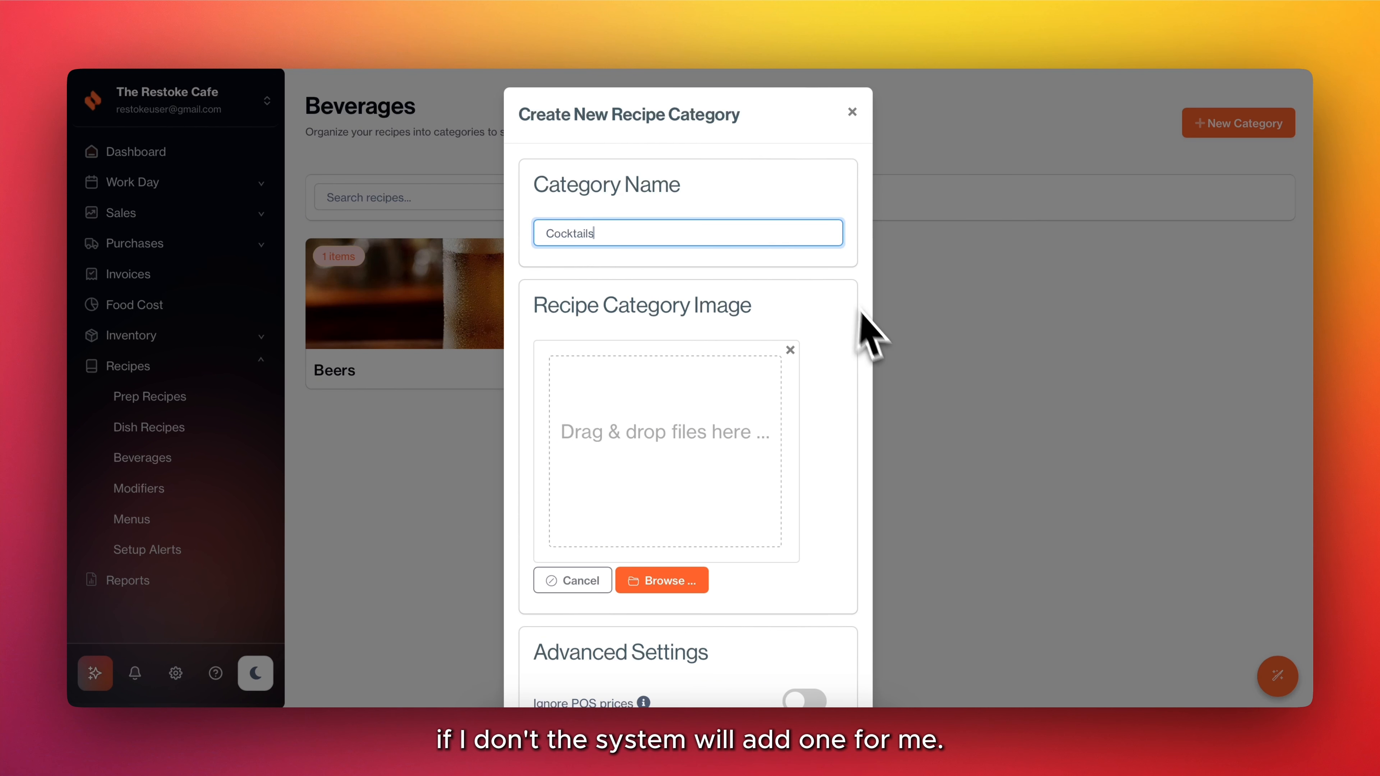
pyautogui.write('ls')
pyautogui.scroll(-5, 872, 334)
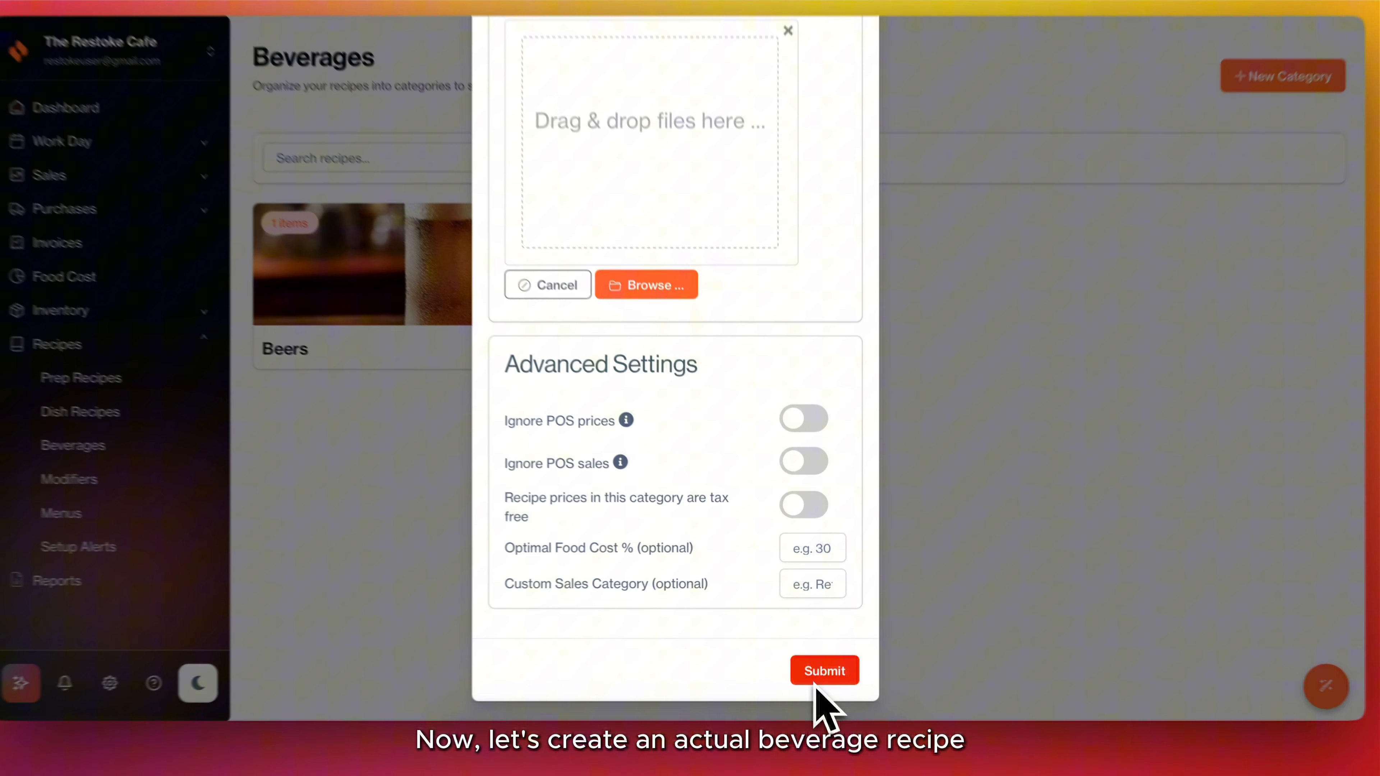
pyautogui.click(815, 672)
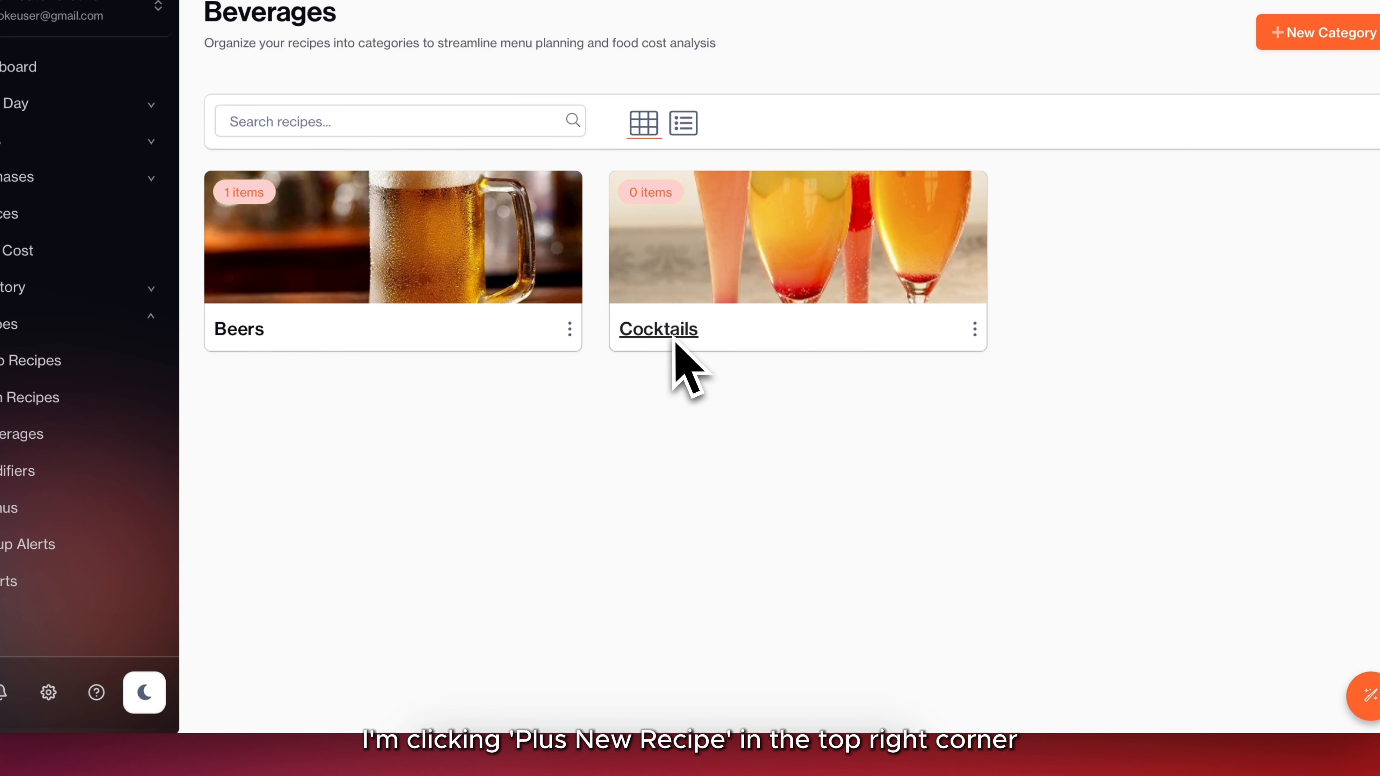
# Start a new recipe named Espresso Martini in the Cocktails category.
pyautogui.click(665, 335)
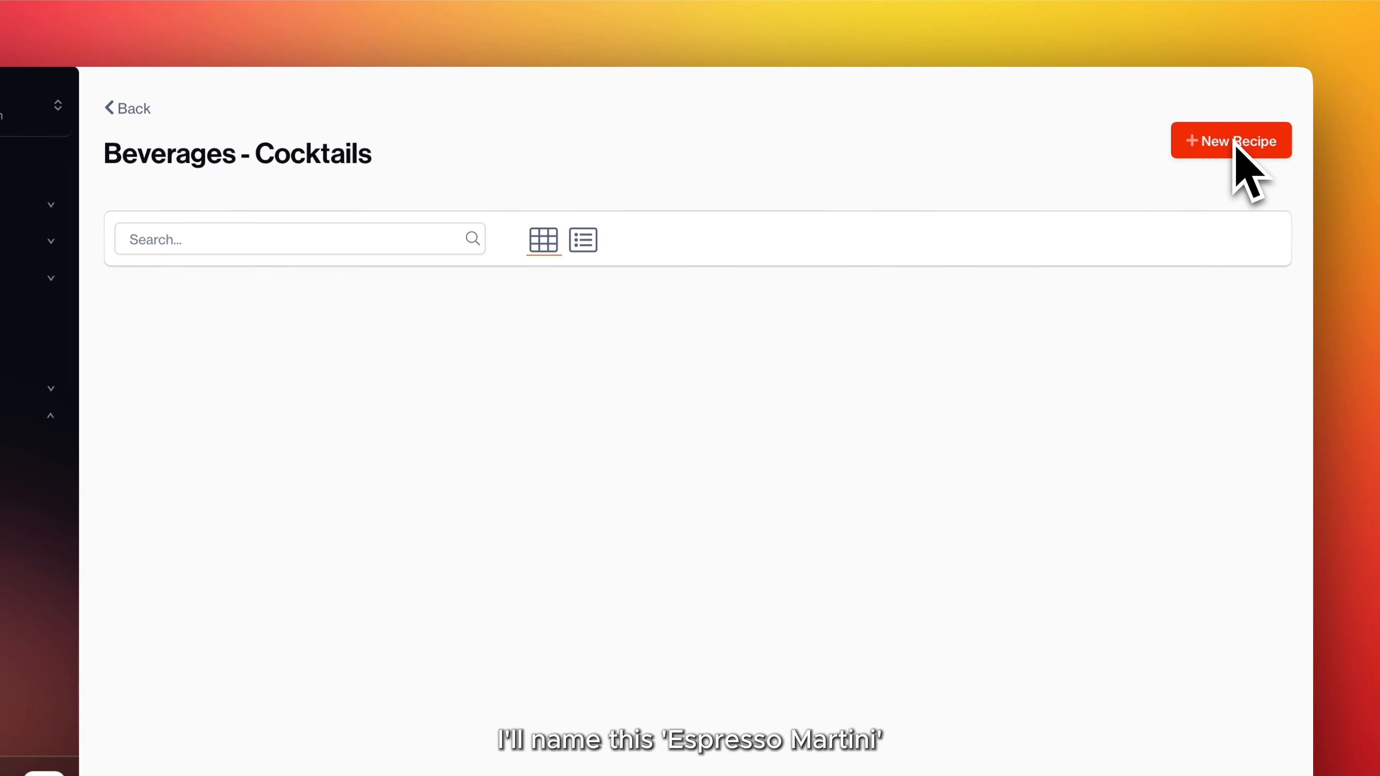
pyautogui.click(1235, 142)
pyautogui.click(405, 215)
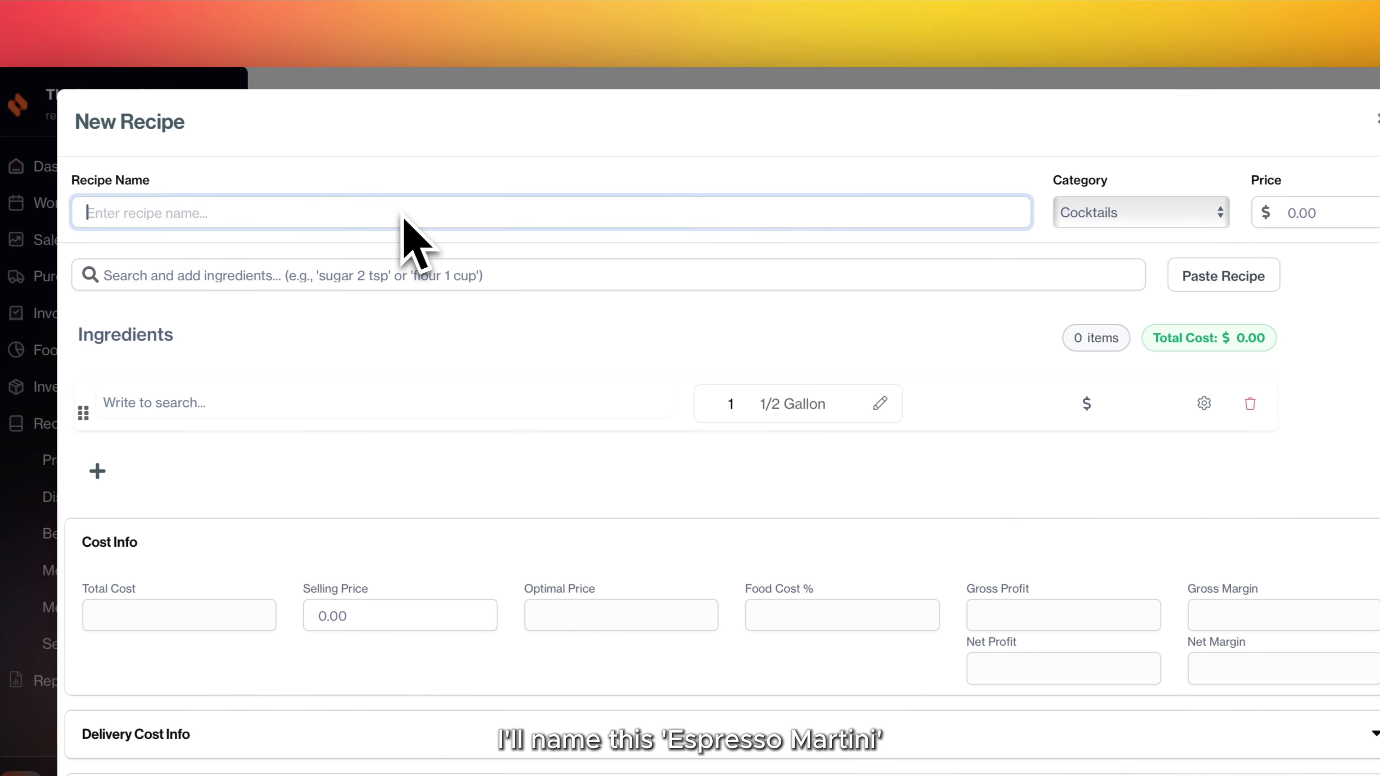
pyautogui.write('Espres')
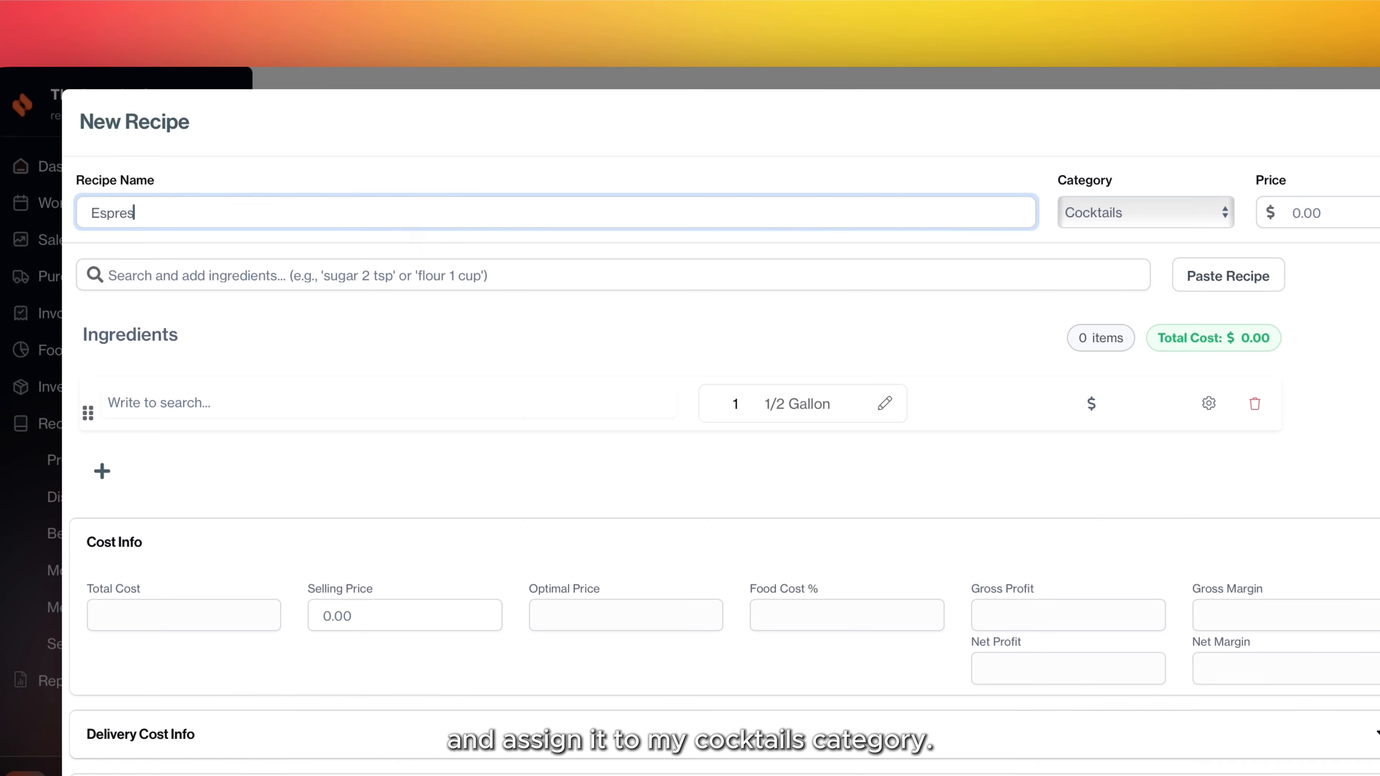
pyautogui.write('so Martini')
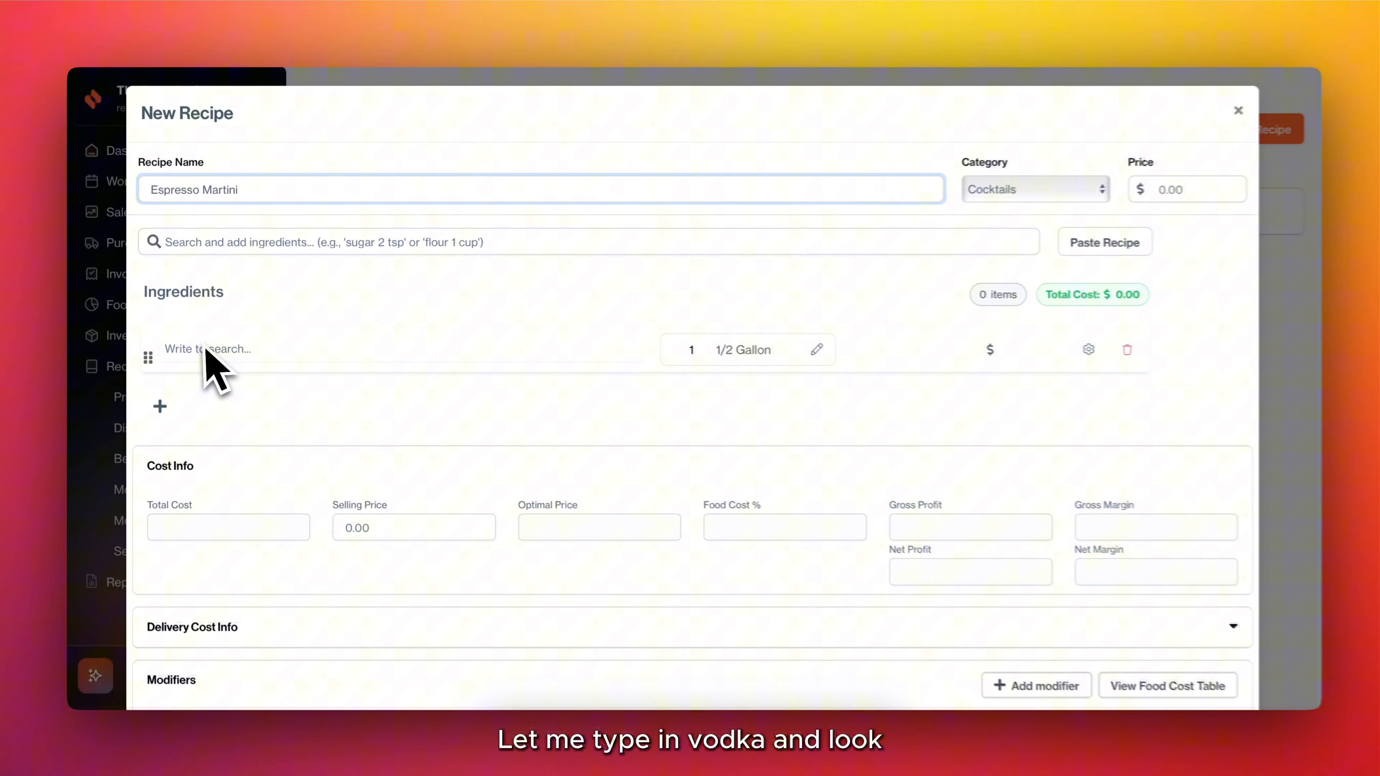
# Add Vodka Belvedere from the supplier Beers & More as an ingredient with a quantity of 45 ml.
pyautogui.click(207, 350)
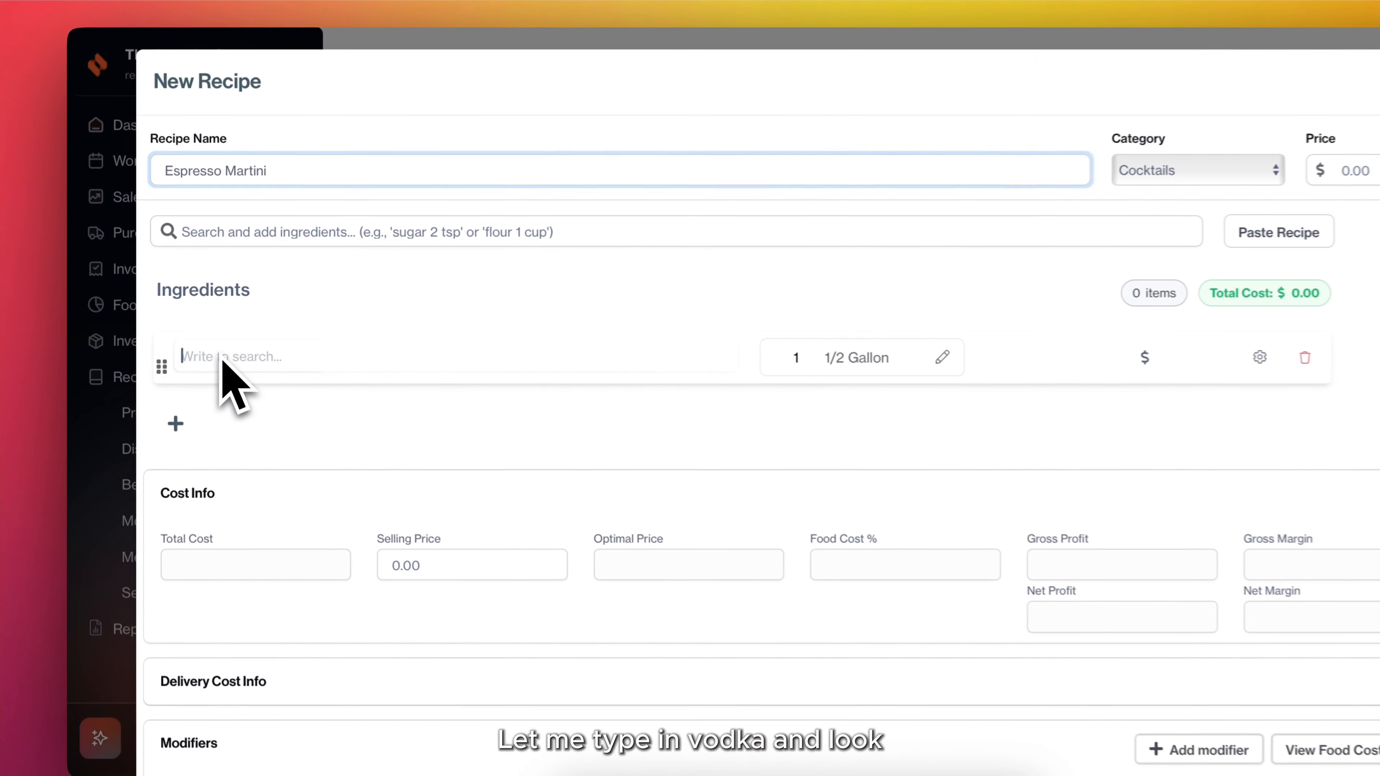
pyautogui.write('vod')
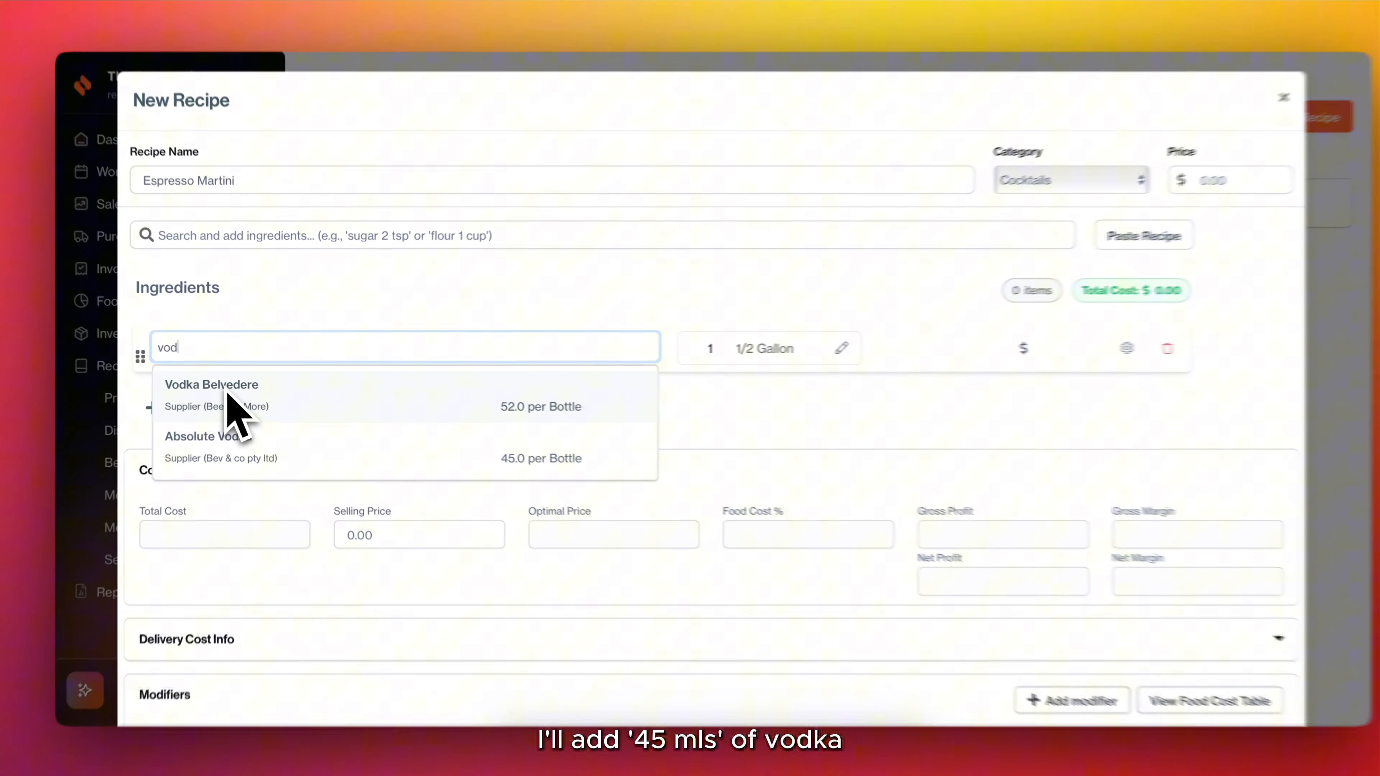
pyautogui.click(228, 407)
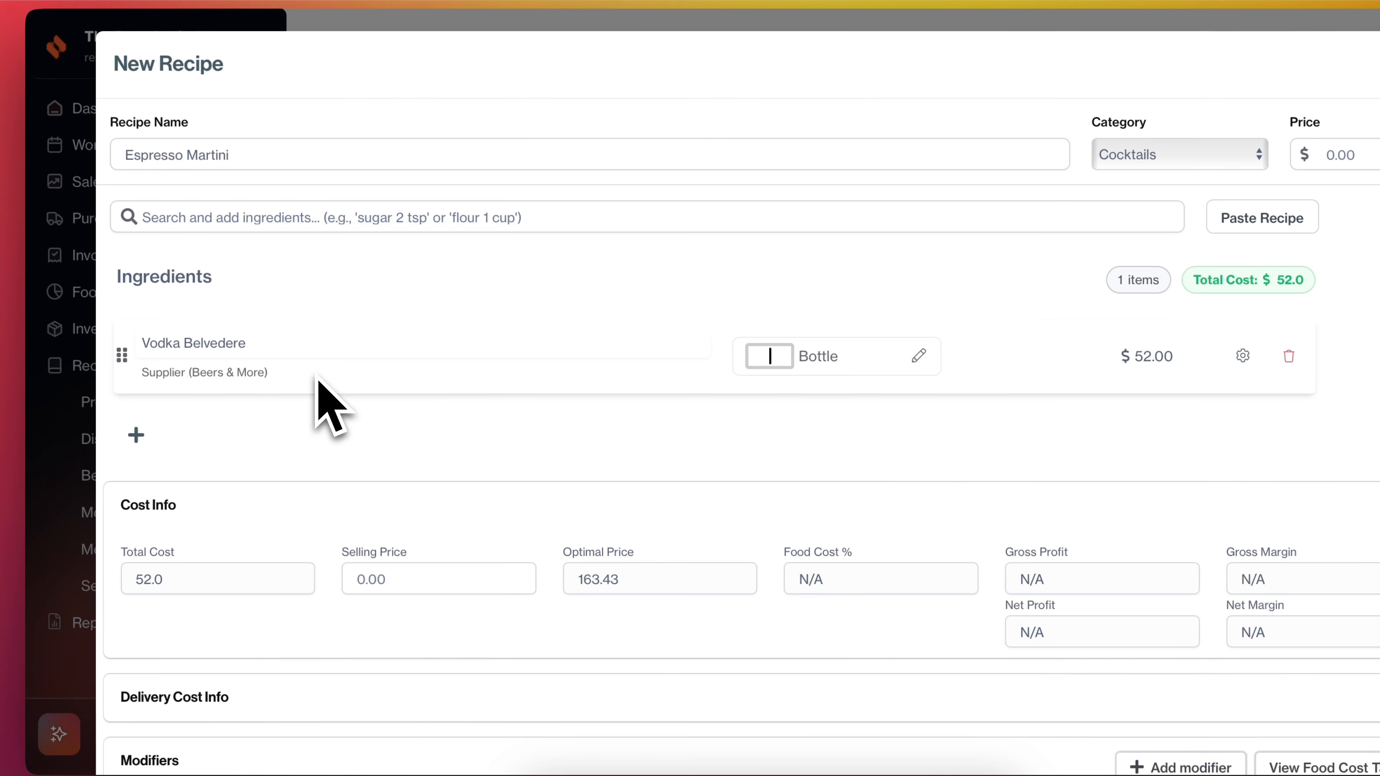
pyautogui.write('45')
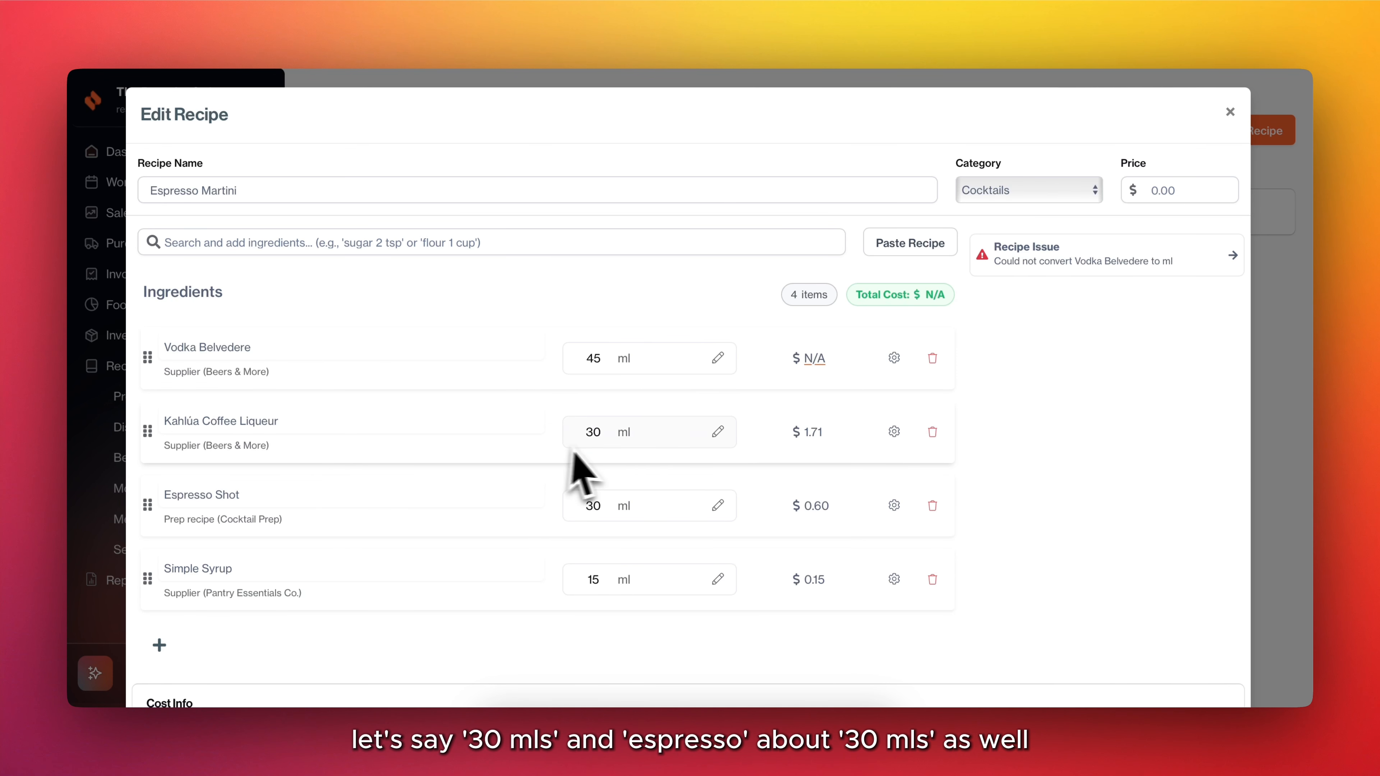
# Resolve the Vodka Belvedere recipe issue by setting one bottle to 700 ml, and review the conversion in the ingredient's settings.
pyautogui.scroll(-1, 366, 624)
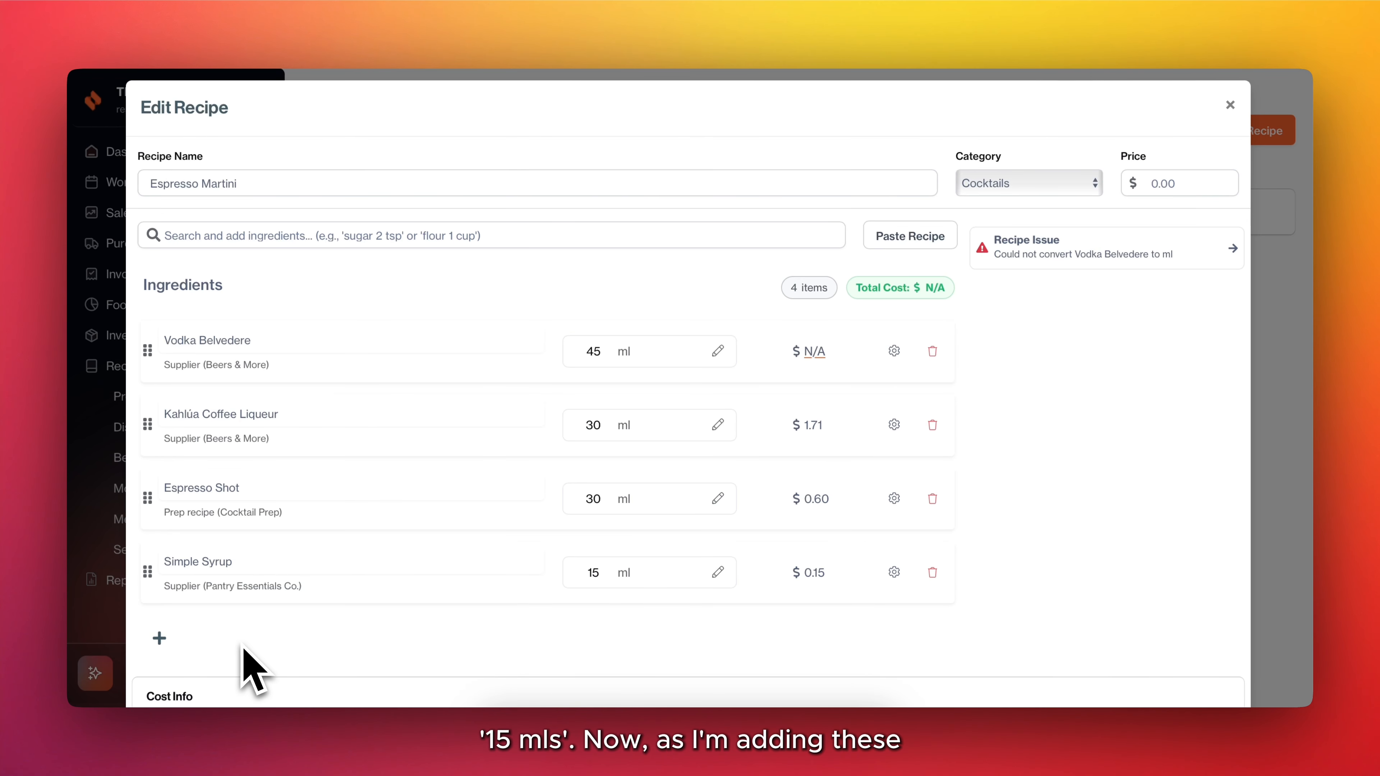
pyautogui.scroll(-3, 248, 652)
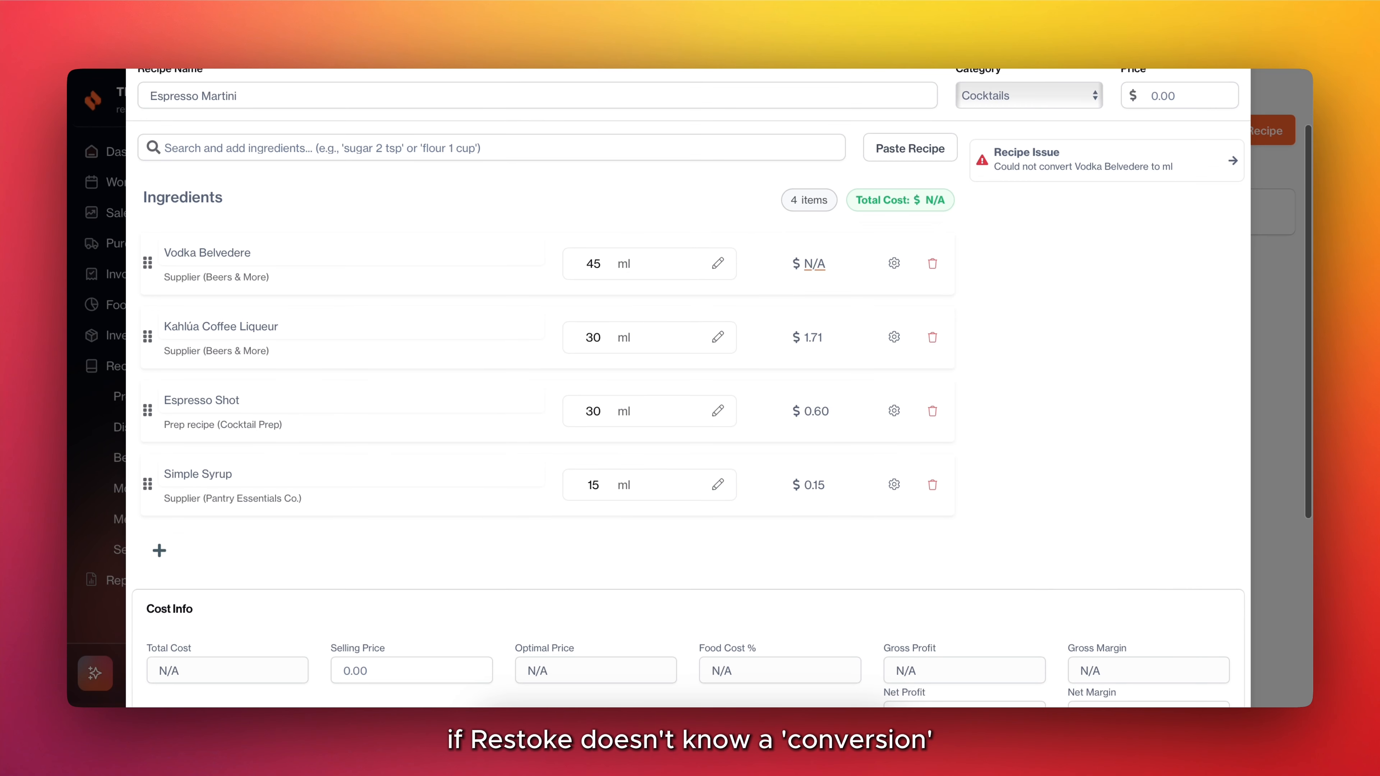
pyautogui.scroll(4, 860, 361)
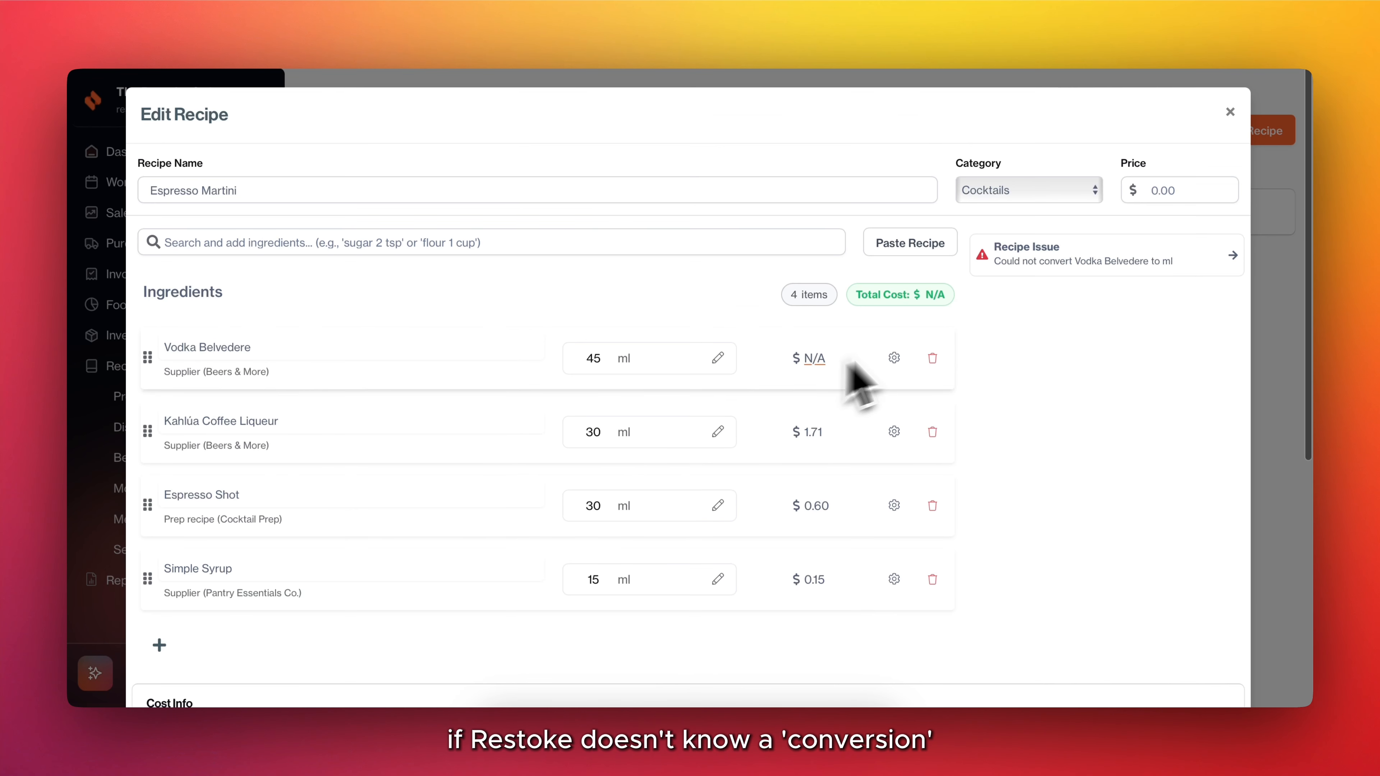
pyautogui.click(1103, 267)
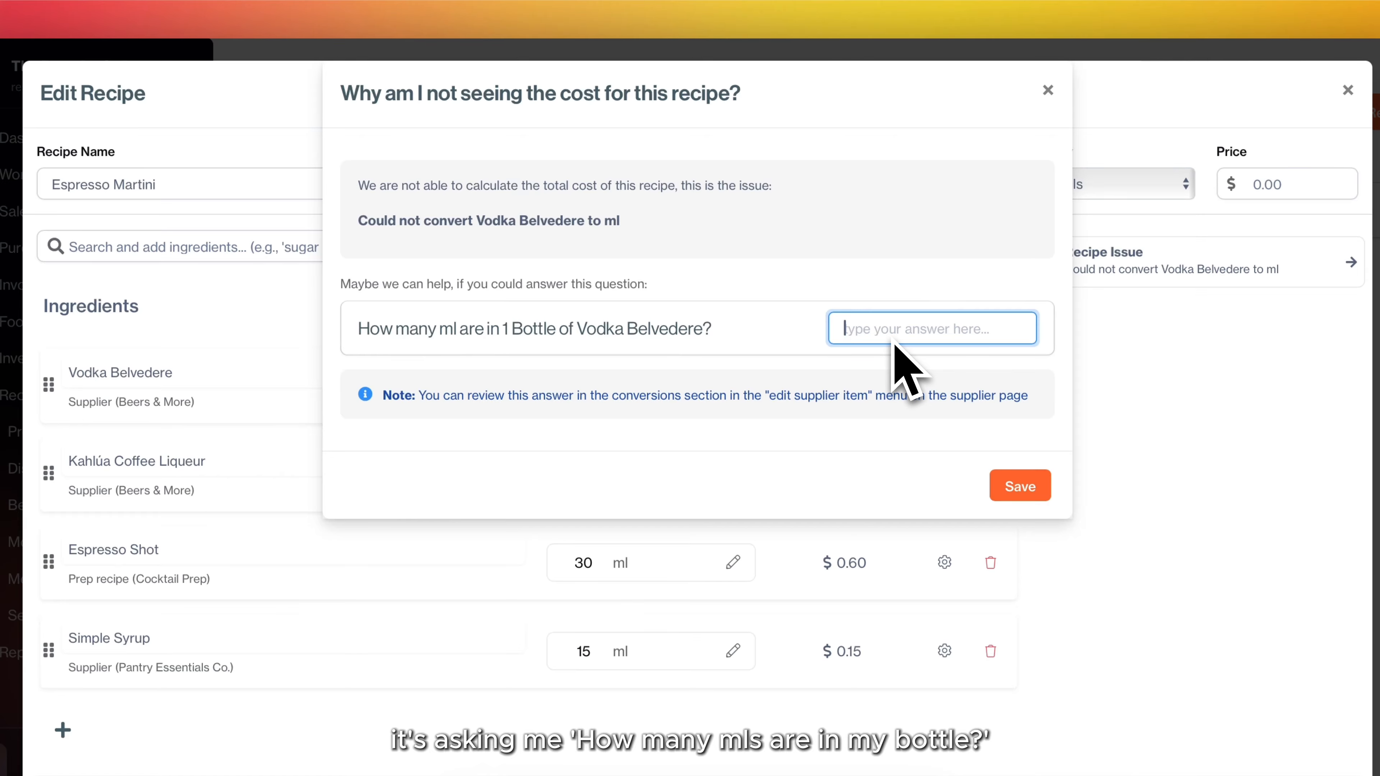
pyautogui.write('700')
pyautogui.click(1020, 486)
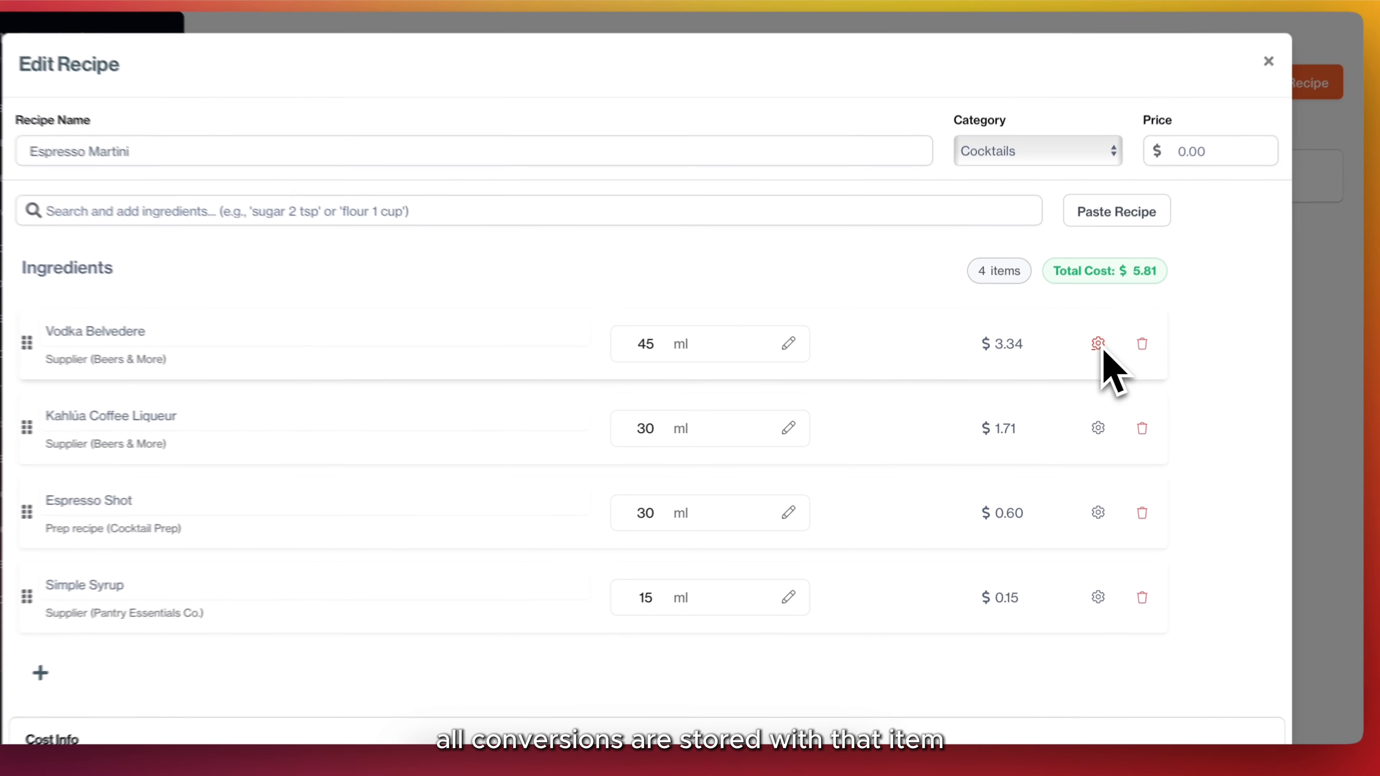
pyautogui.click(1083, 358)
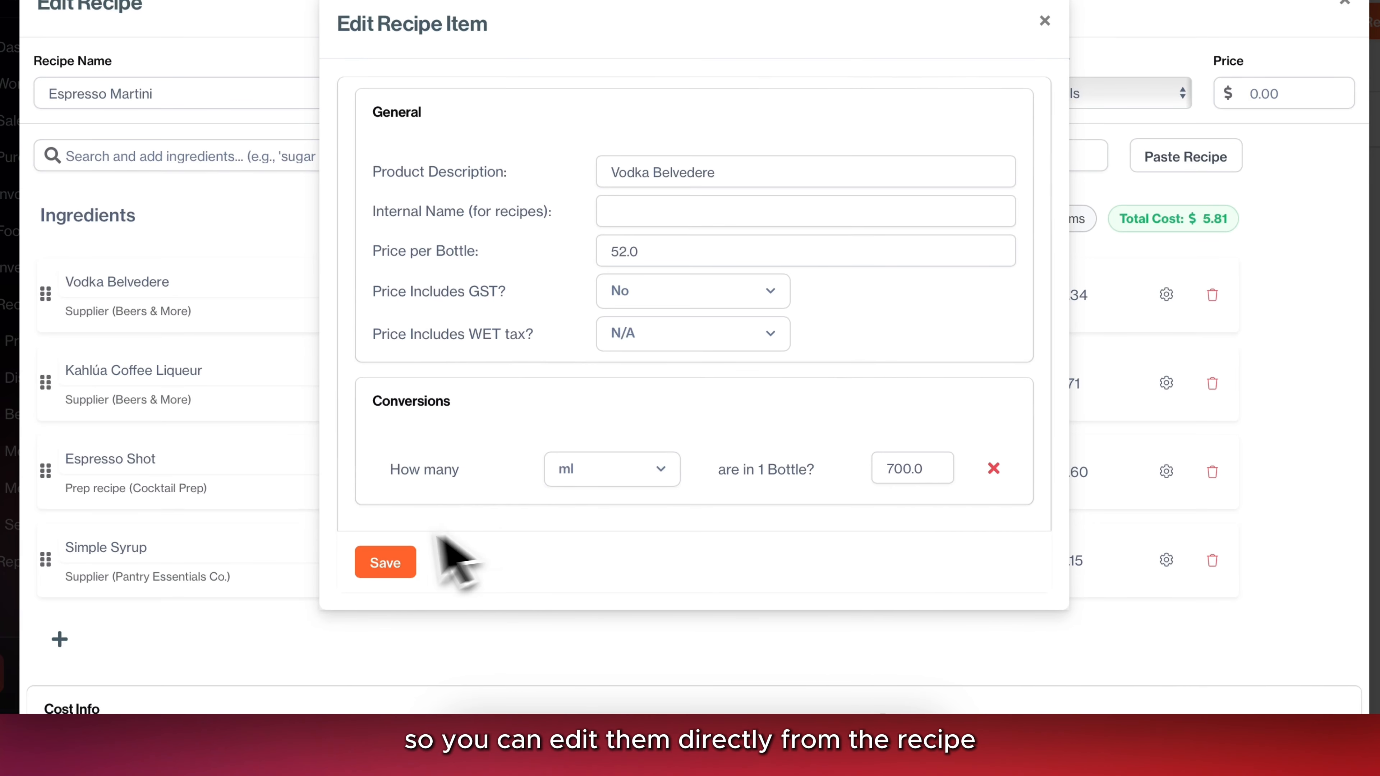
pyautogui.click(385, 563)
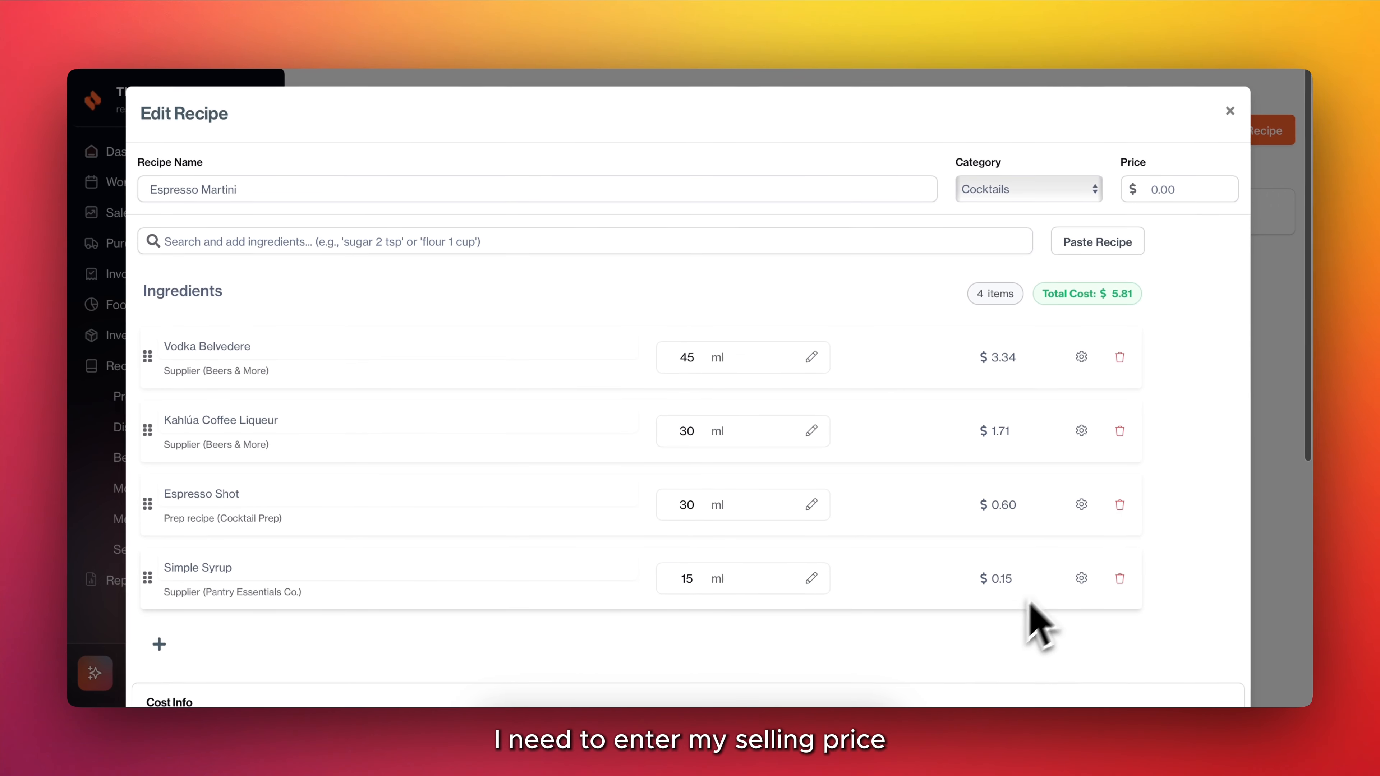
# Set the Espresso Martini's price to $18 and save the recipe.
pyautogui.click(1175, 192)
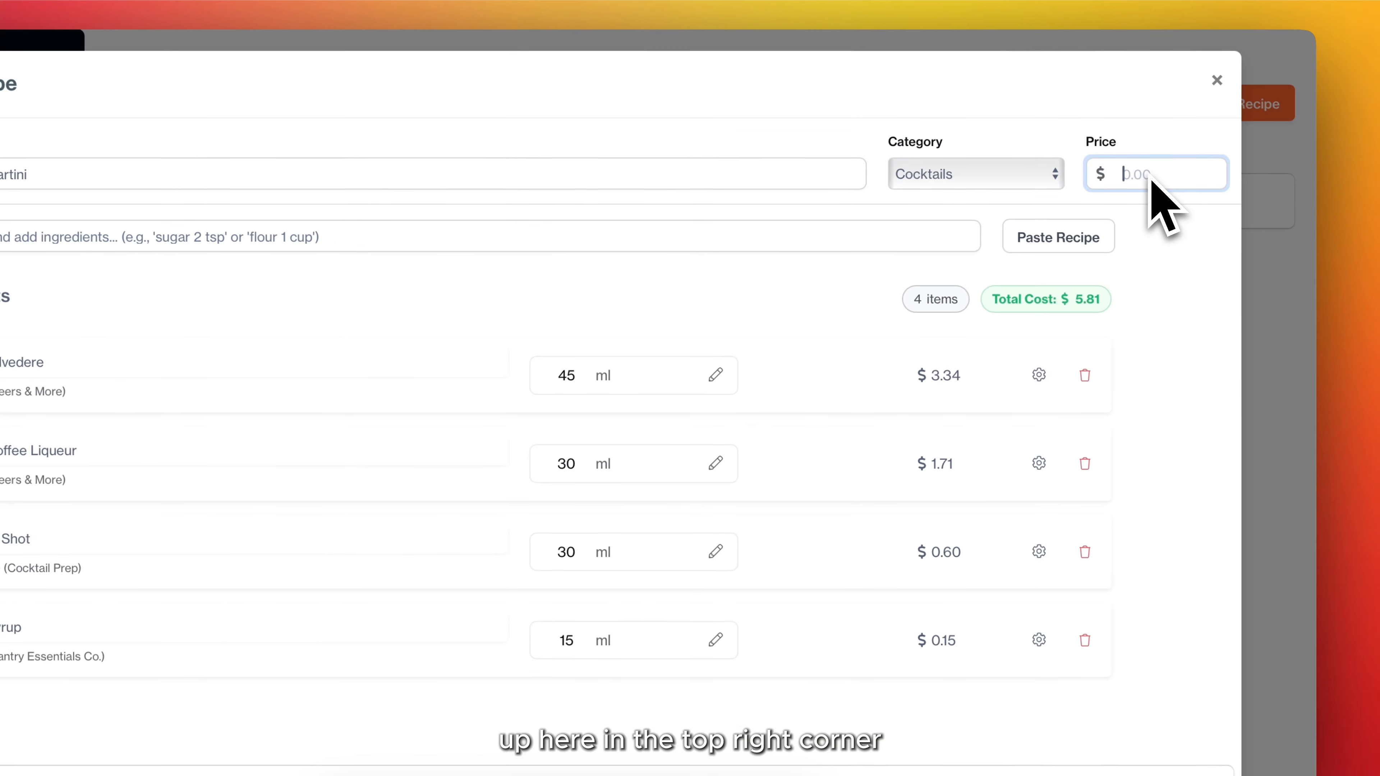
pyautogui.write('18')
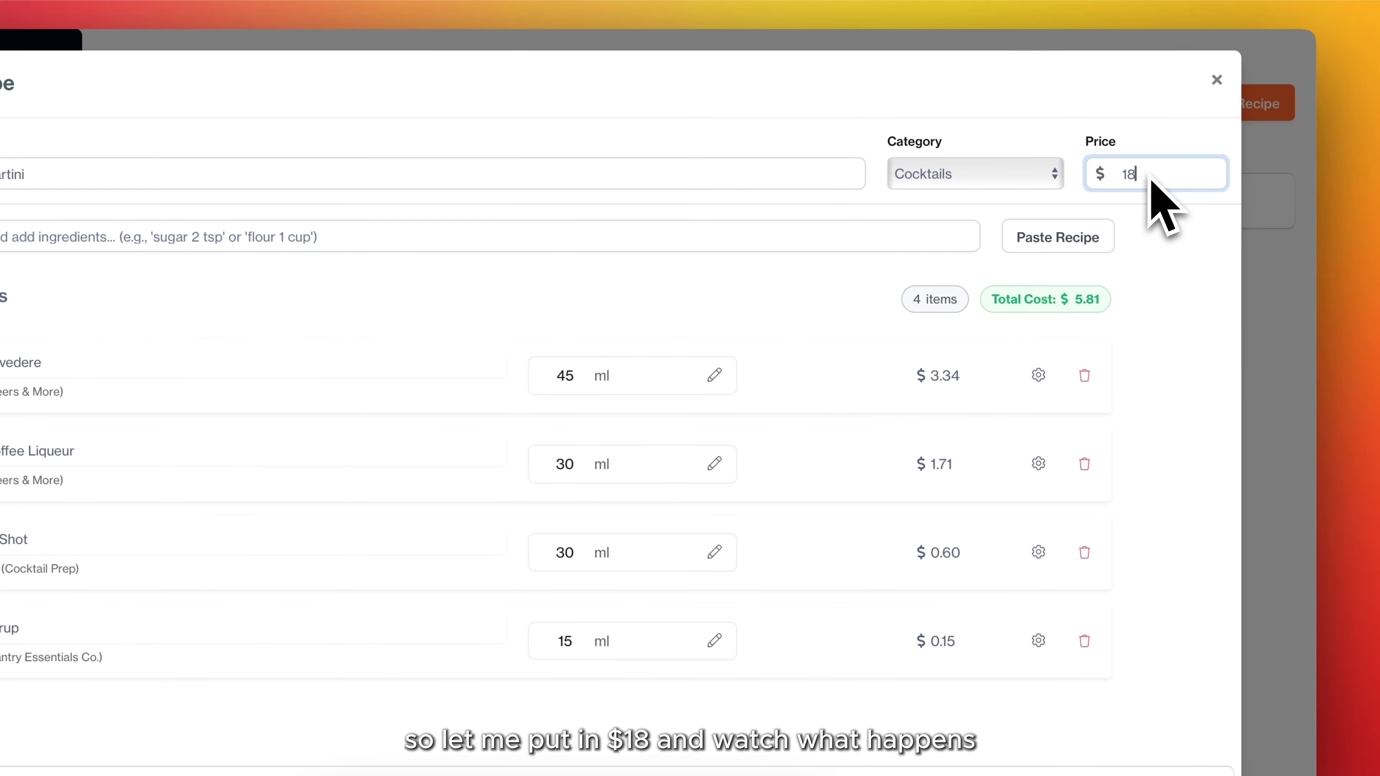
pyautogui.scroll(-10, 1141, 548)
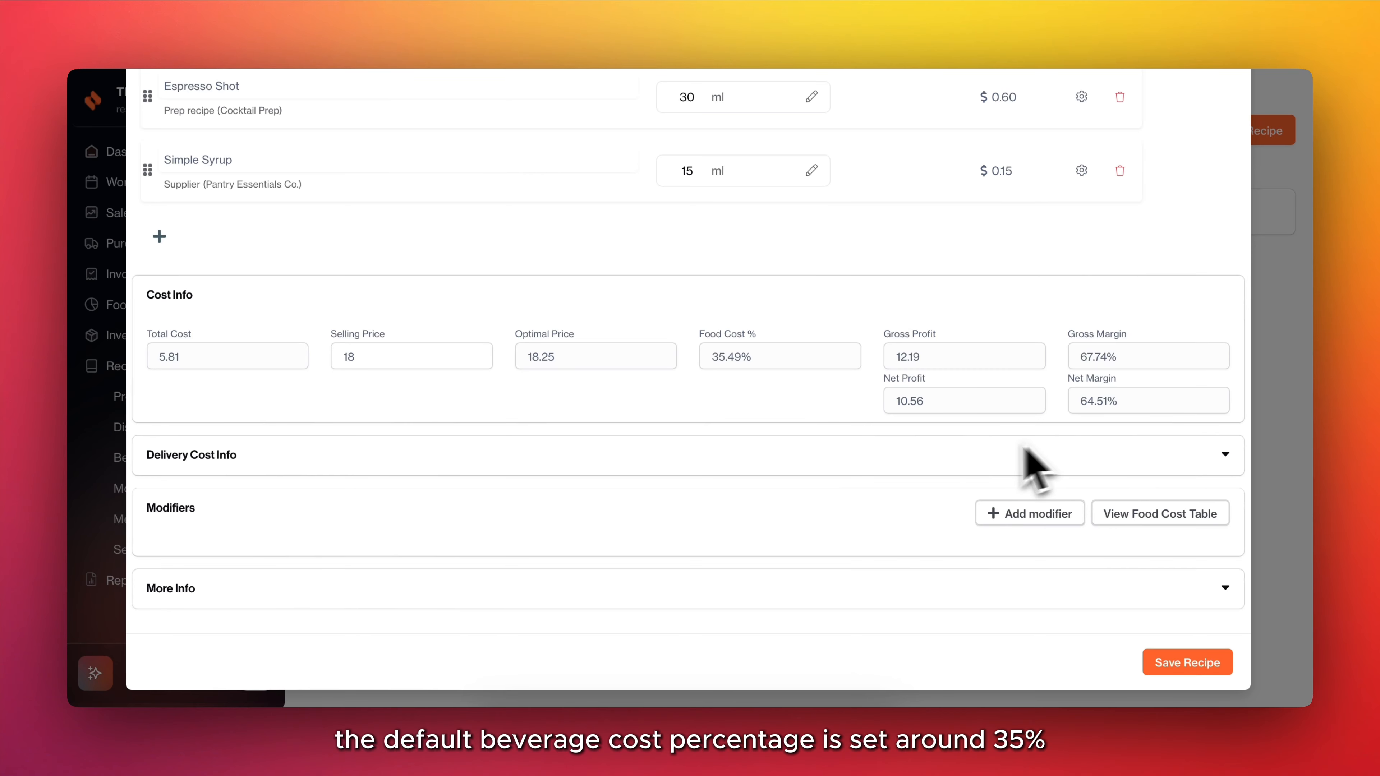
pyautogui.click(1169, 659)
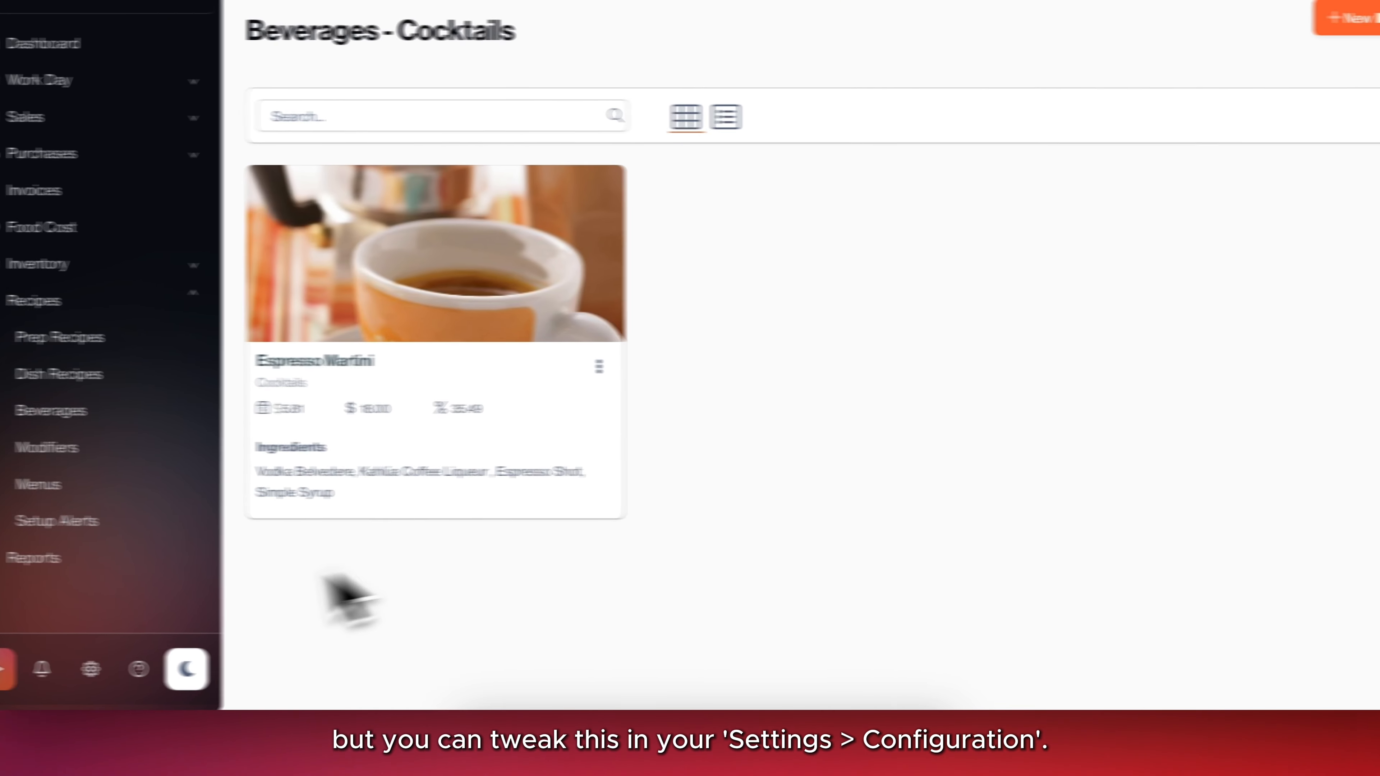
# Open the restaurant settings and review the optimal beverage food cost and food cost threshold in the configuration.
pyautogui.click(91, 669)
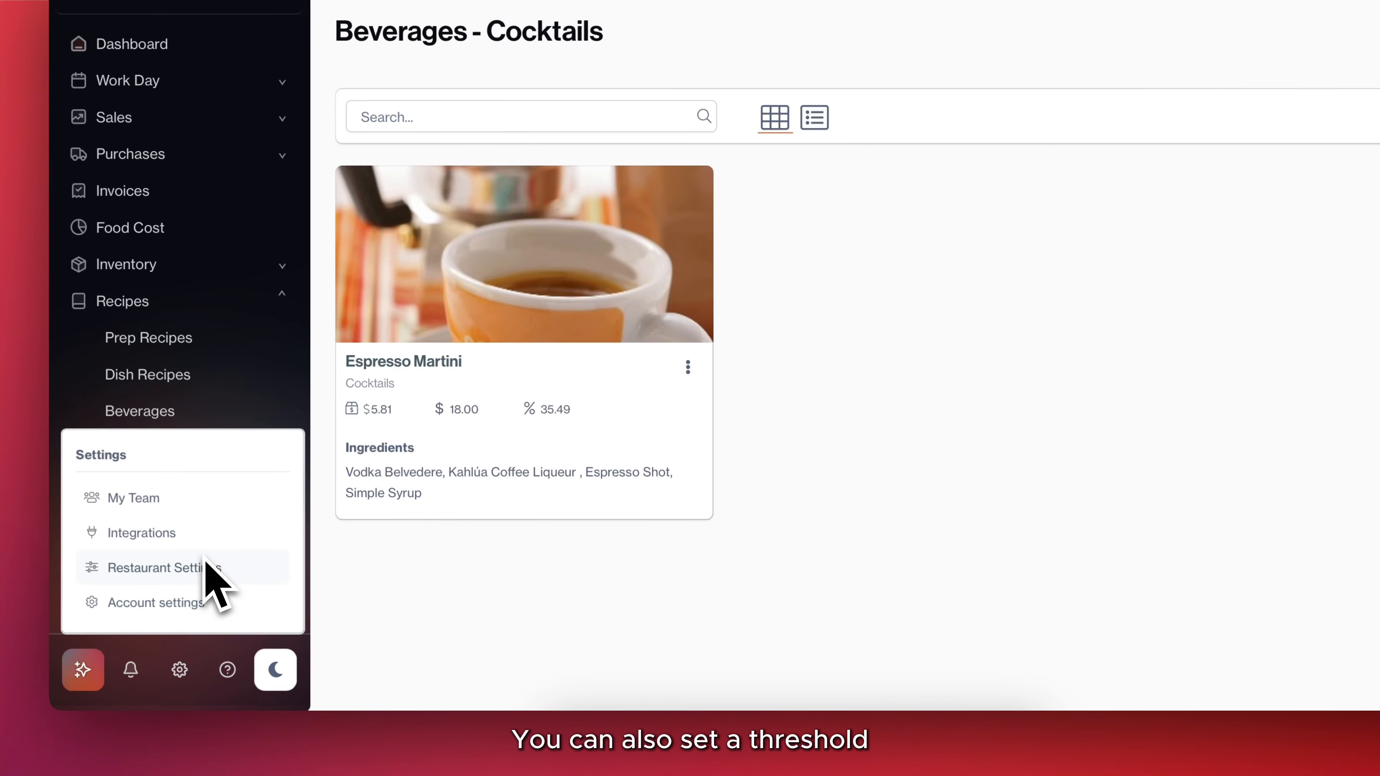
pyautogui.click(210, 567)
pyautogui.scroll(-2, 782, 456)
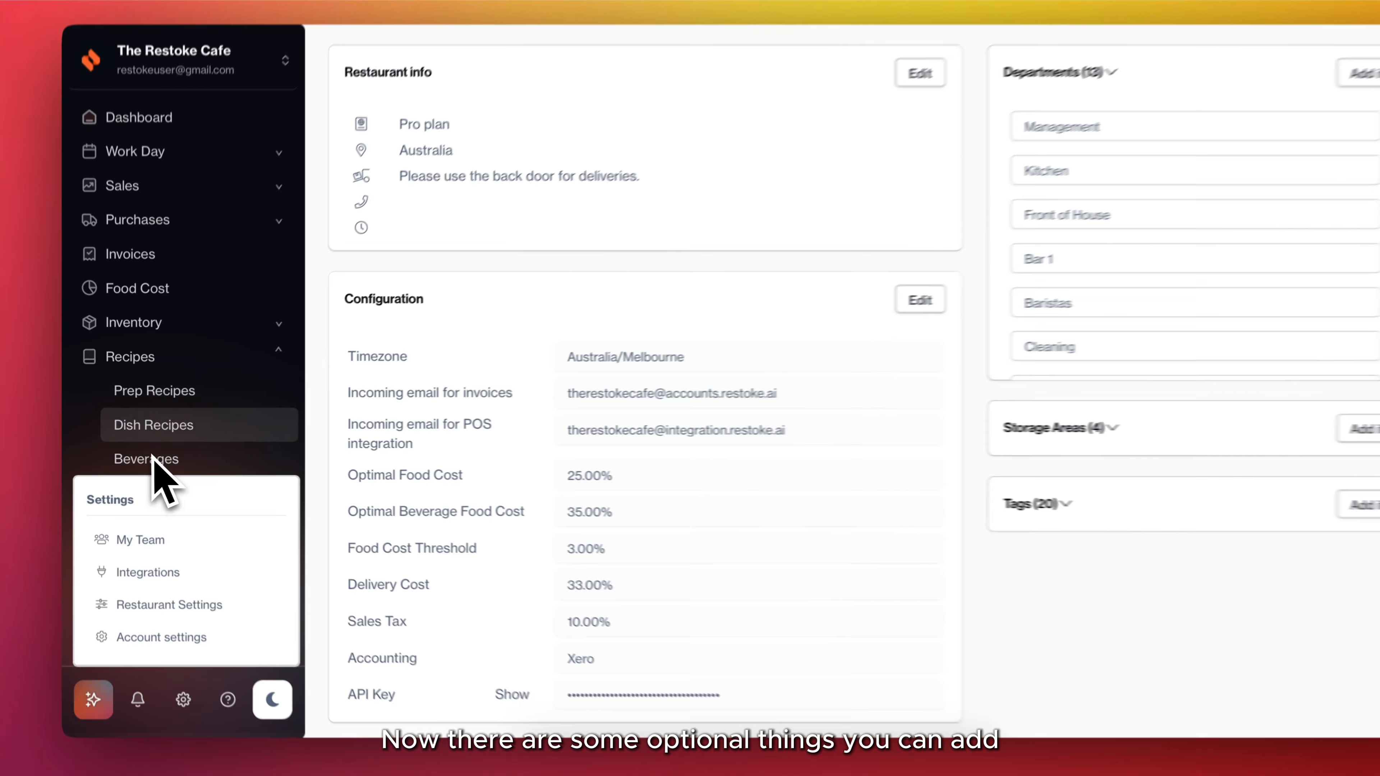
# Reopen the Espresso Martini recipe, examine its written and step-by-step instruction options, and save the recipe.
pyautogui.click(157, 458)
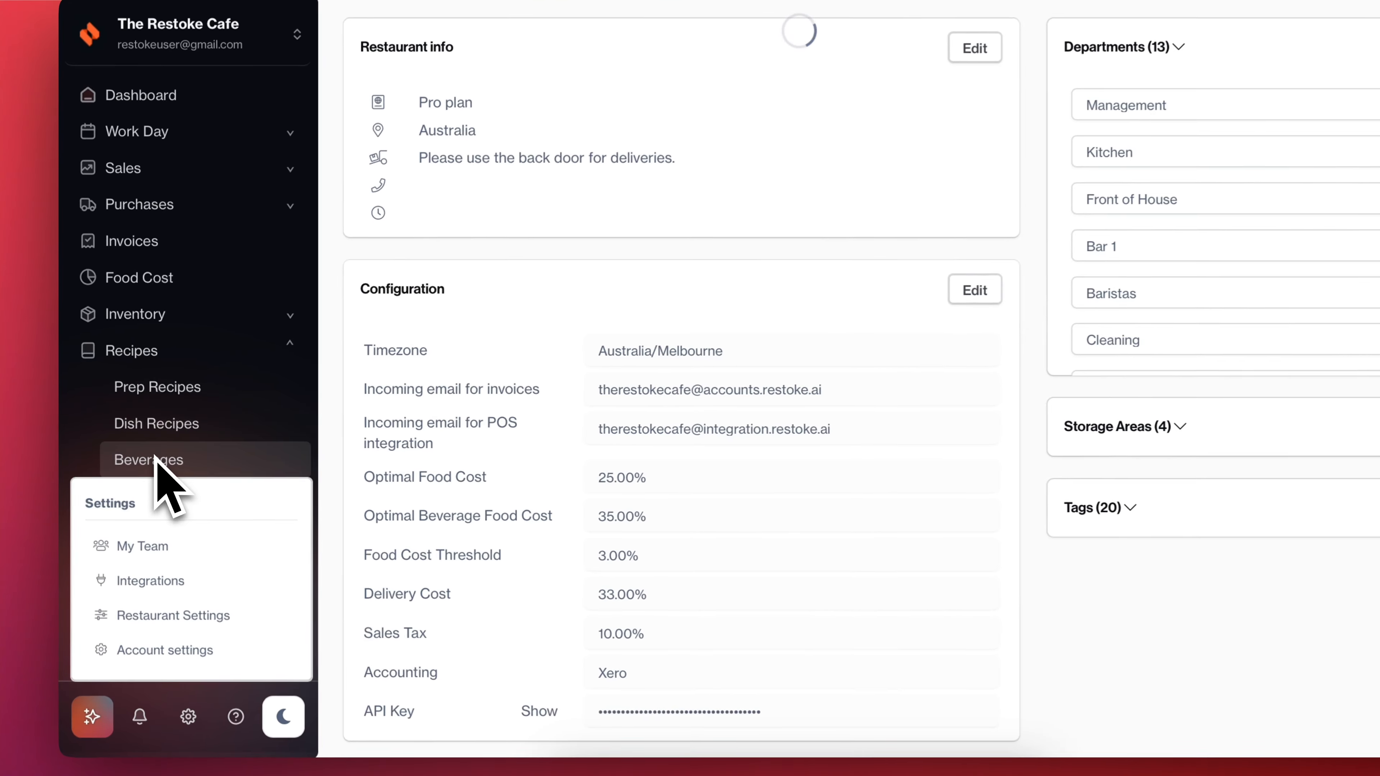
pyautogui.click(779, 364)
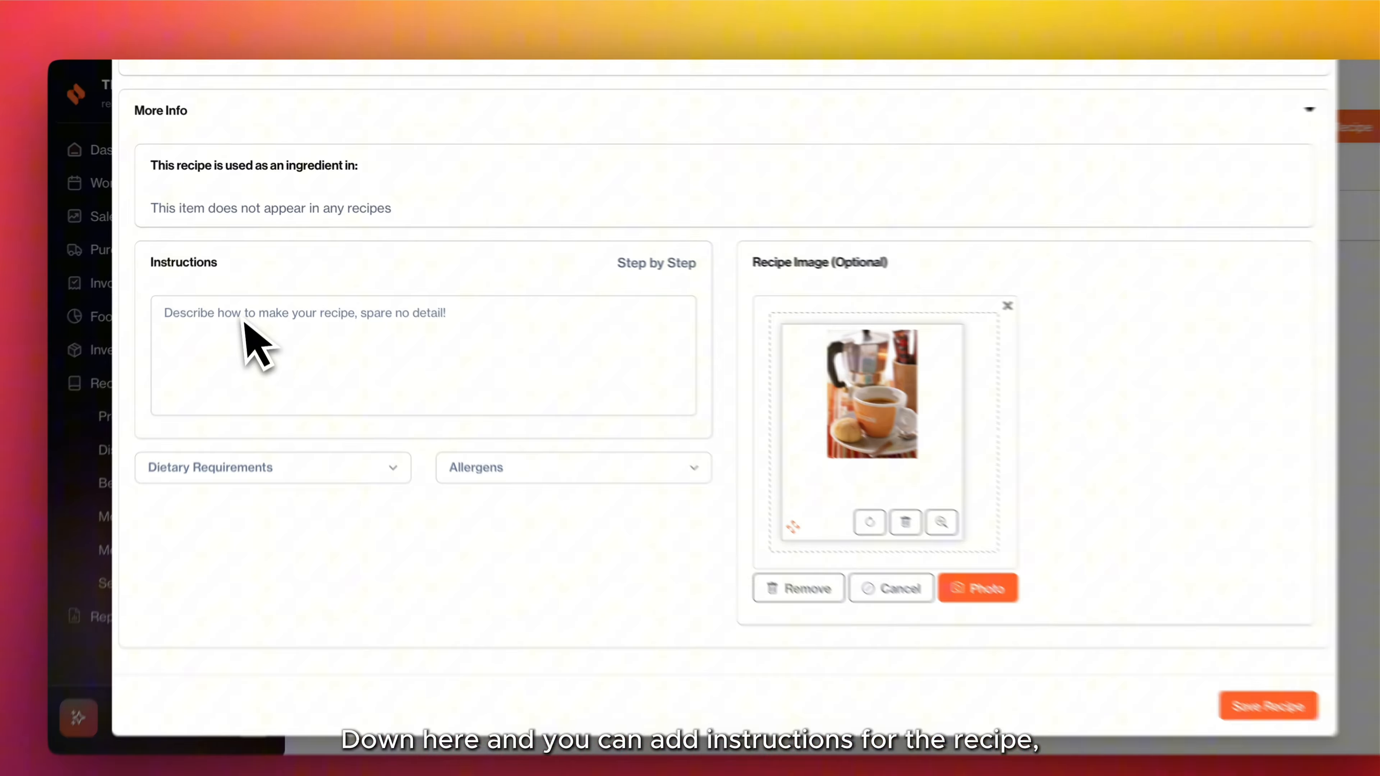
pyautogui.click(240, 309)
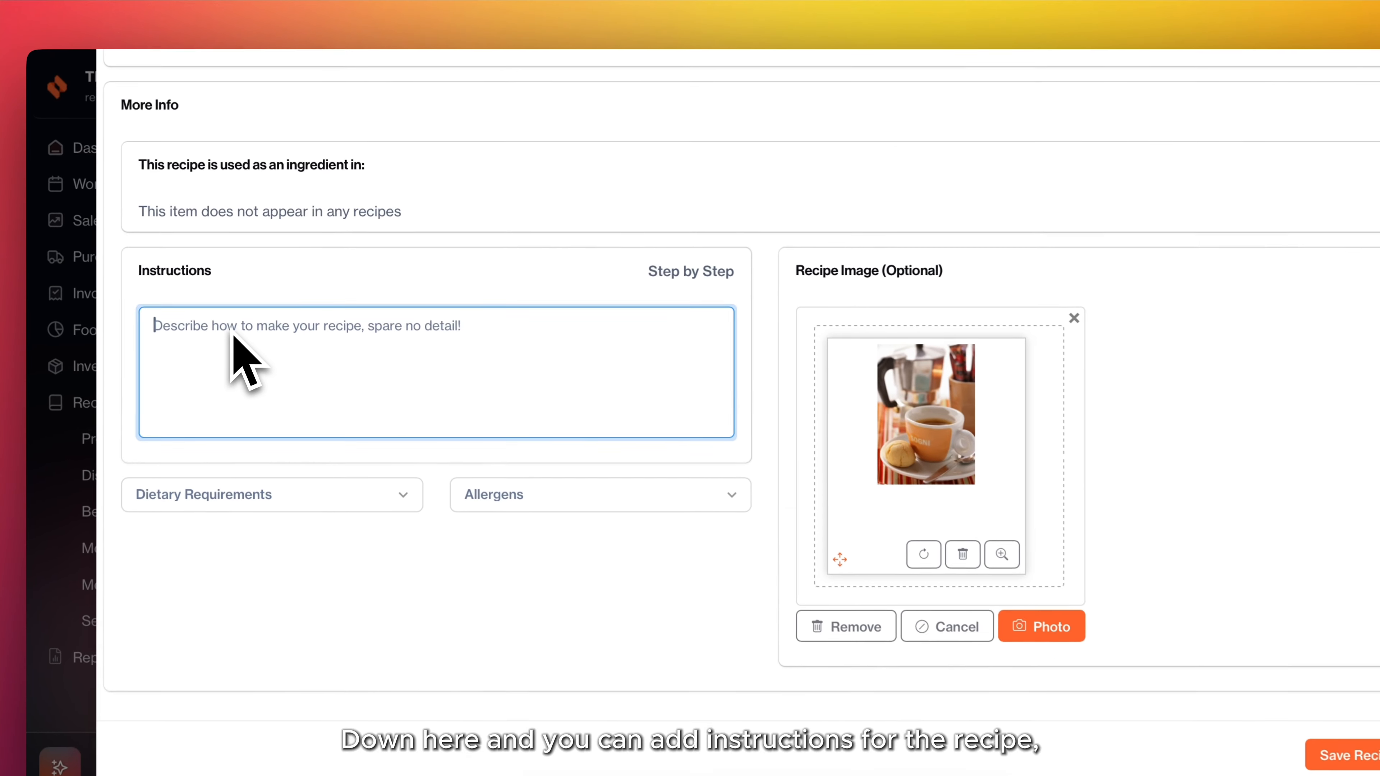
pyautogui.click(689, 276)
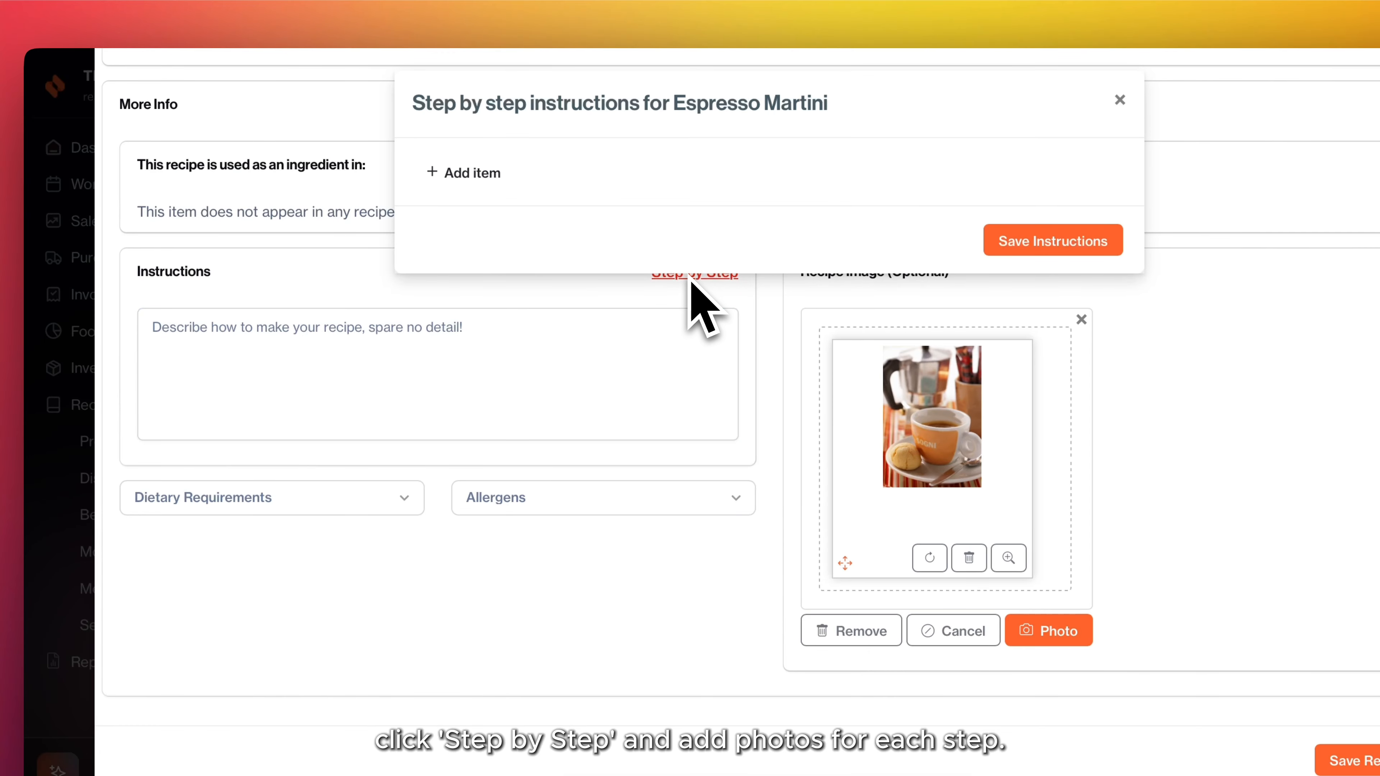
pyautogui.click(484, 183)
pyautogui.click(478, 625)
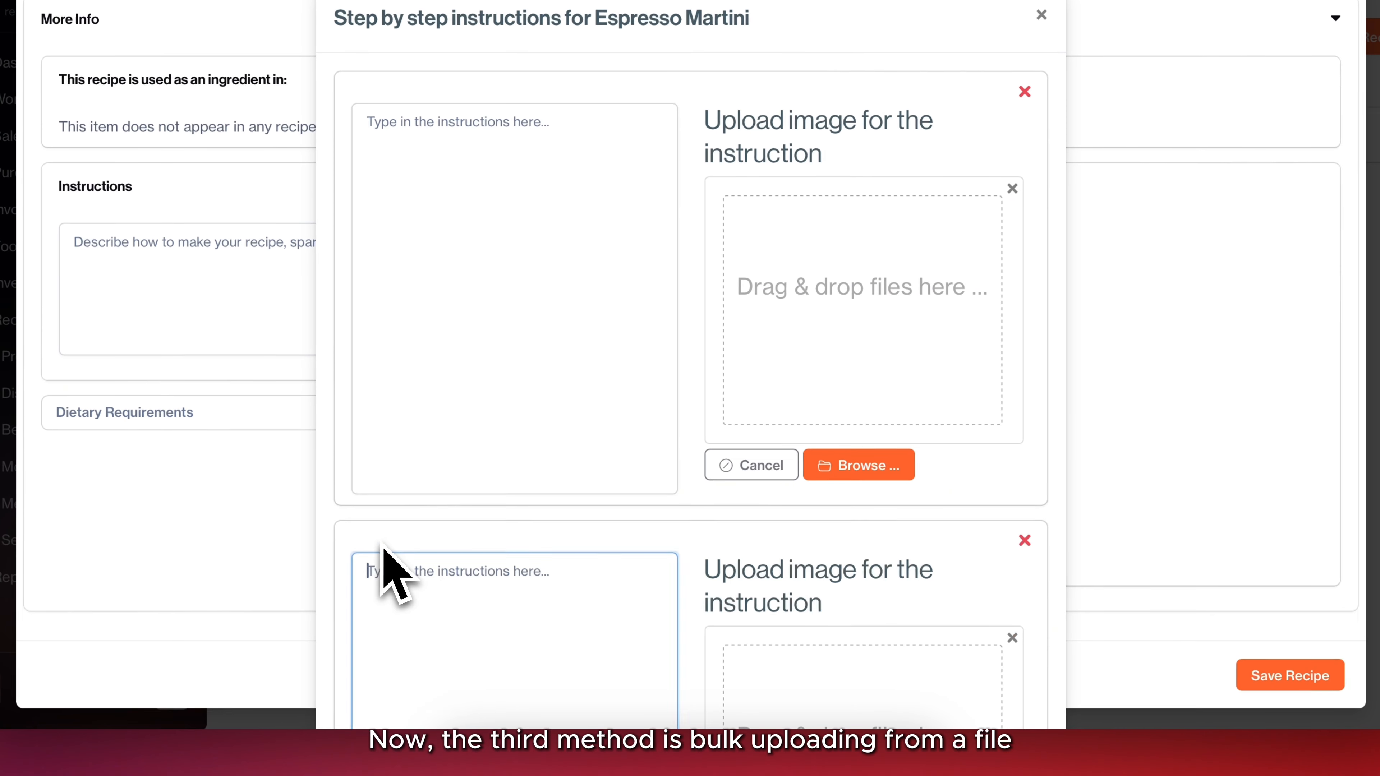
pyautogui.click(1041, 15)
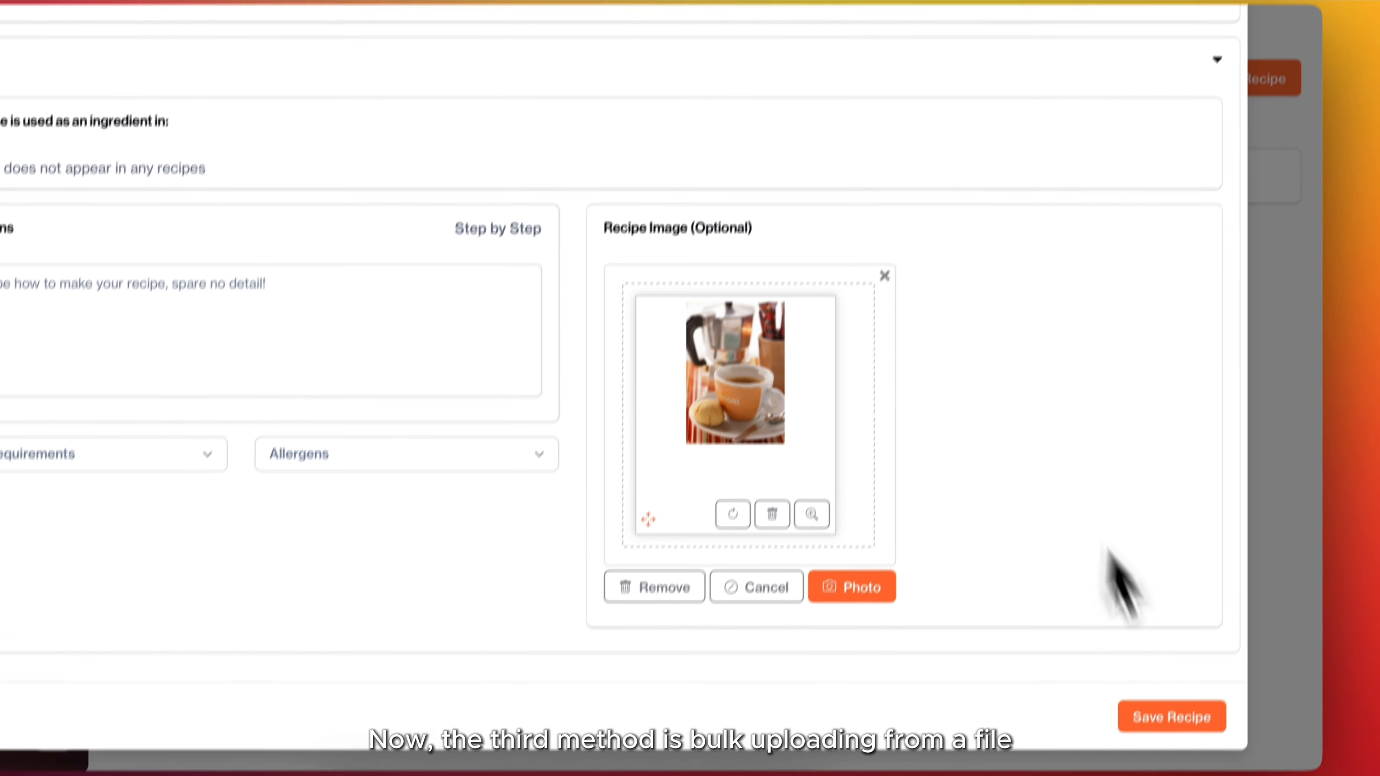
pyautogui.click(1185, 720)
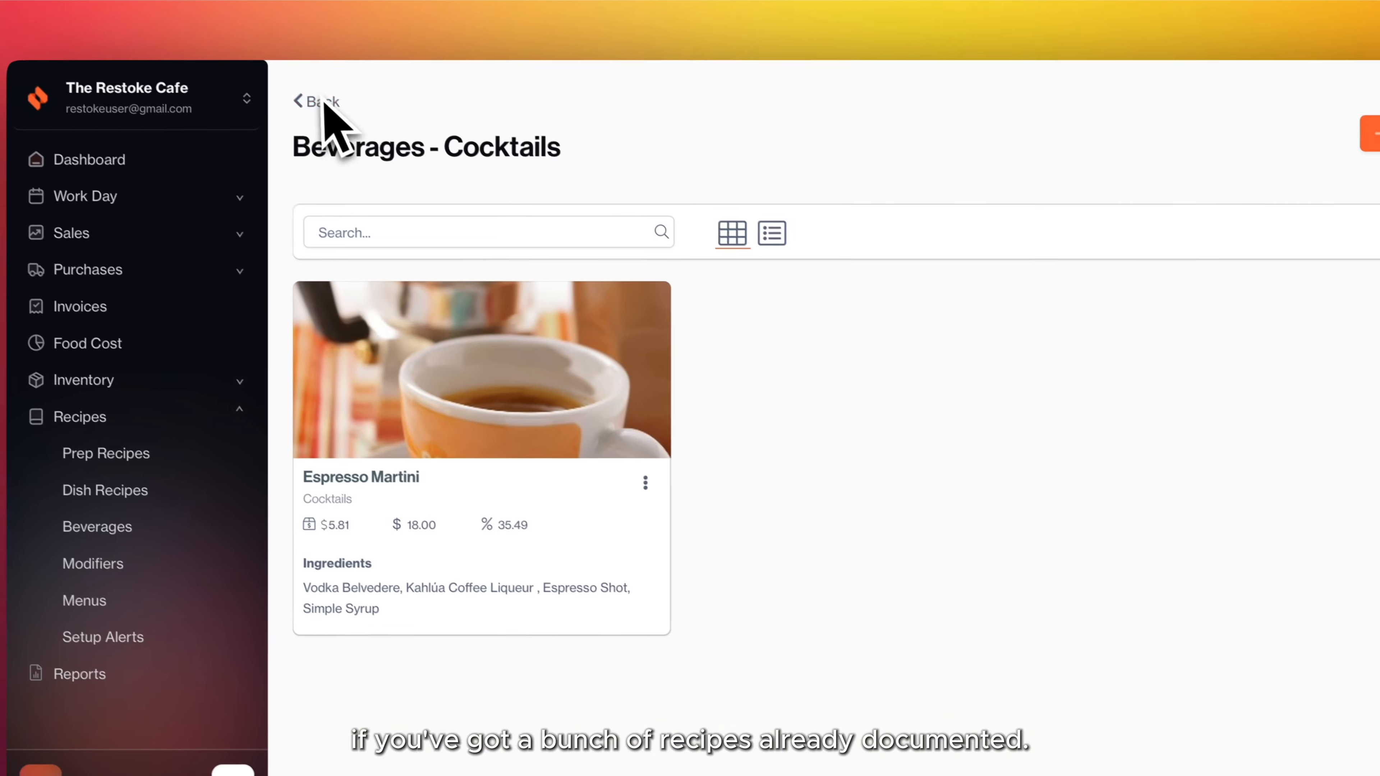
# Return to the beverage categories and upload the recipe document bevrecipes.docx for analysis.
pyautogui.click(321, 101)
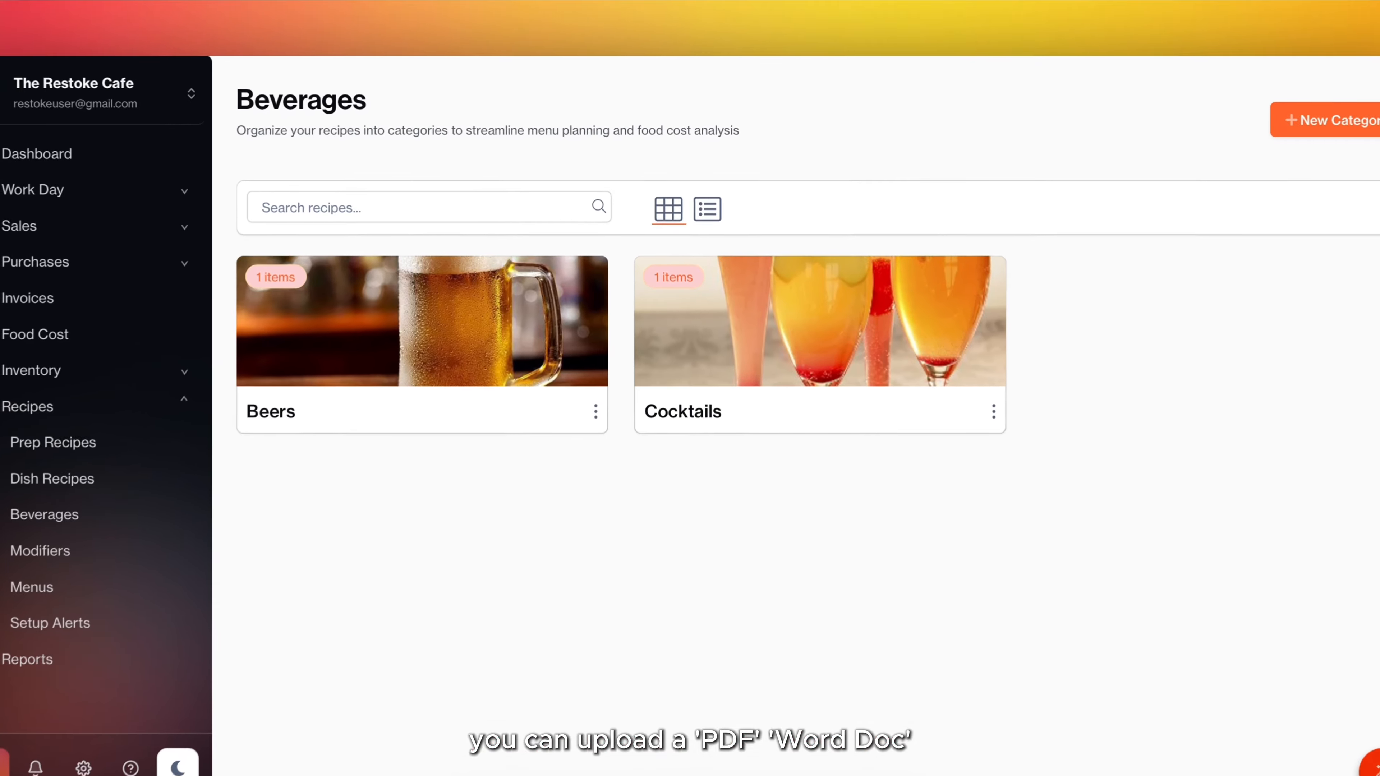
pyautogui.click(1282, 675)
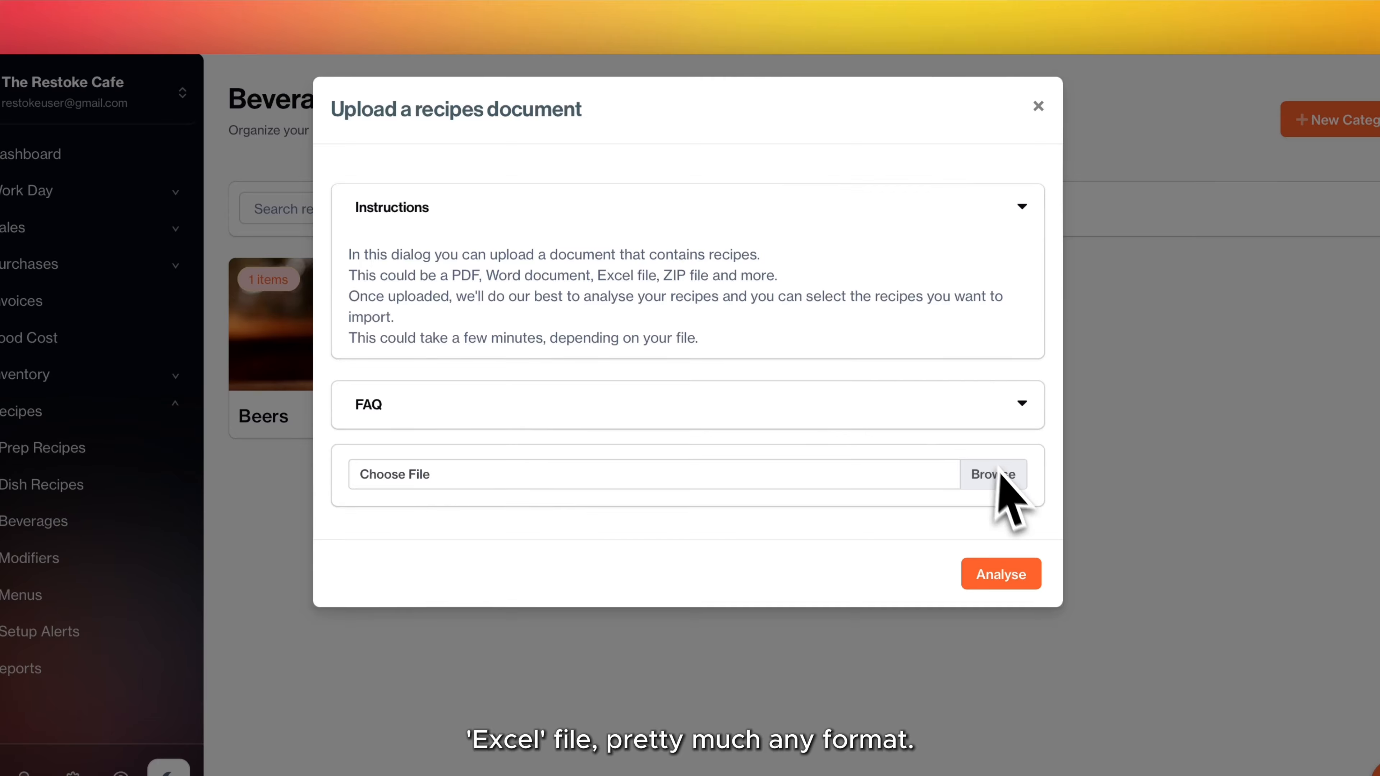
pyautogui.click(1003, 578)
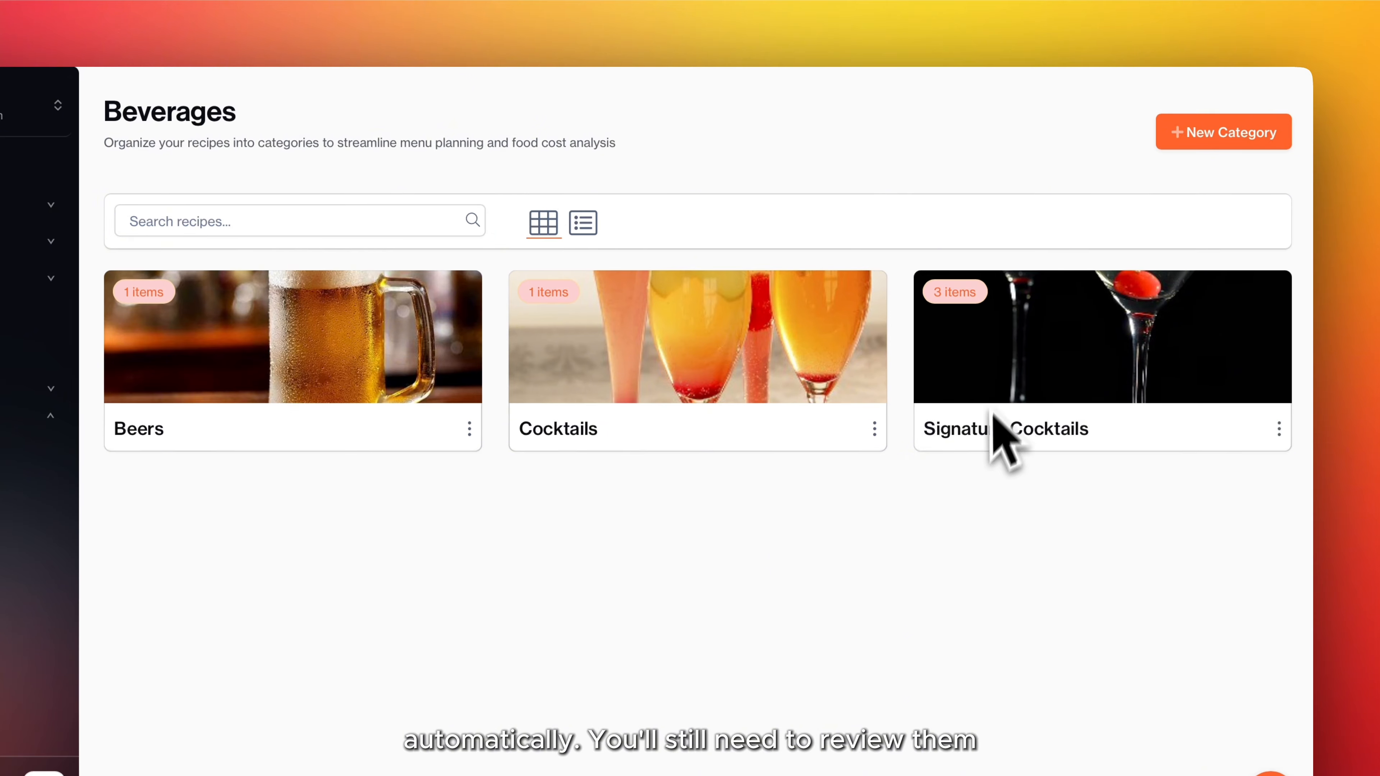
# Review the imported Negroni recipe in the Signature Cocktails category and return to the beverage categories.
pyautogui.click(996, 444)
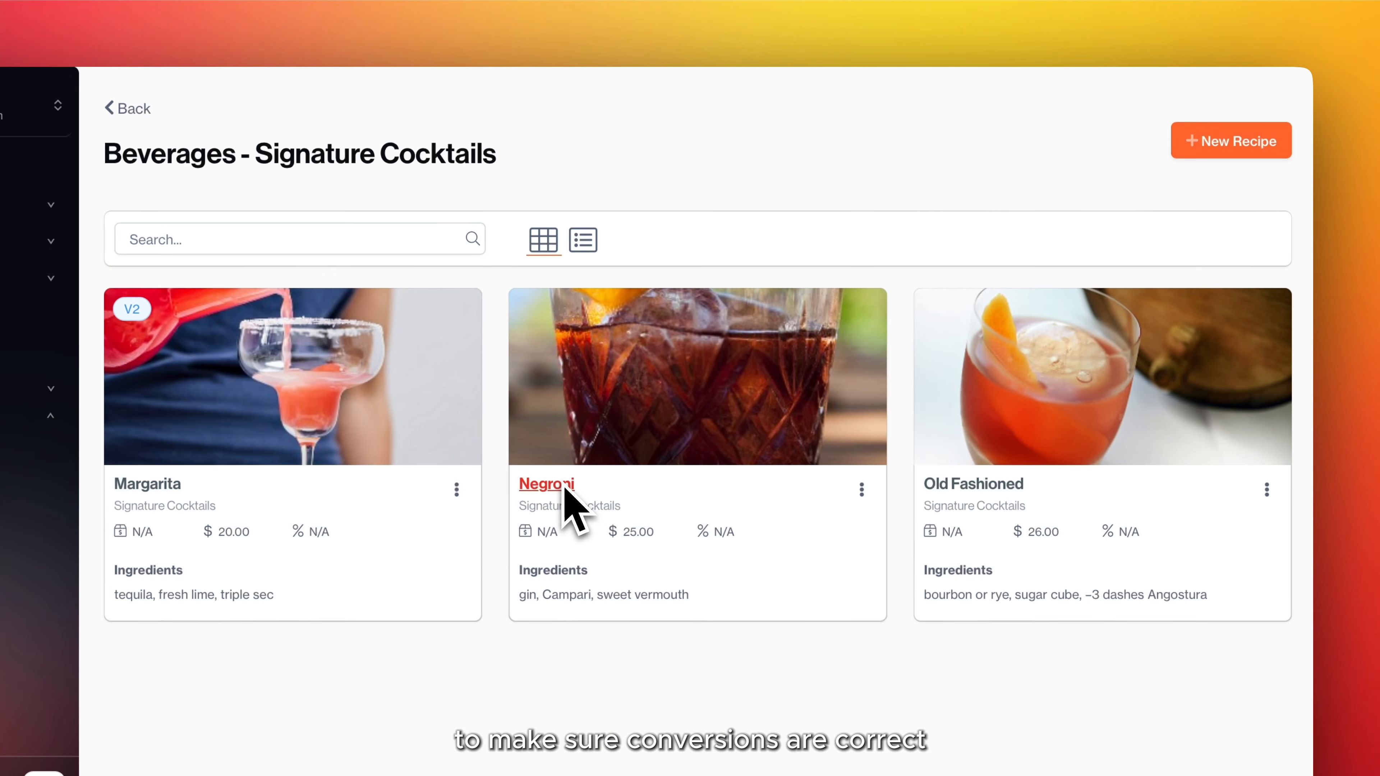
pyautogui.click(562, 485)
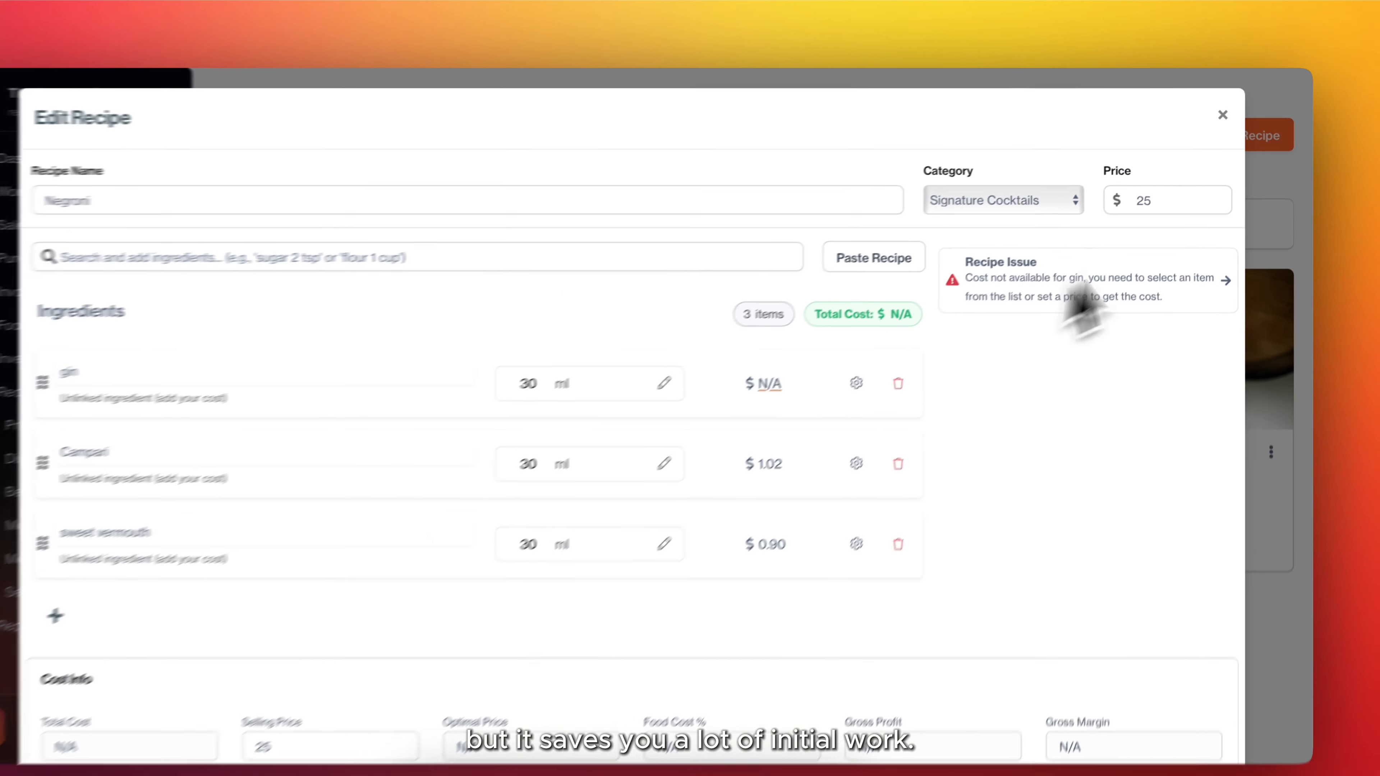
pyautogui.click(1228, 113)
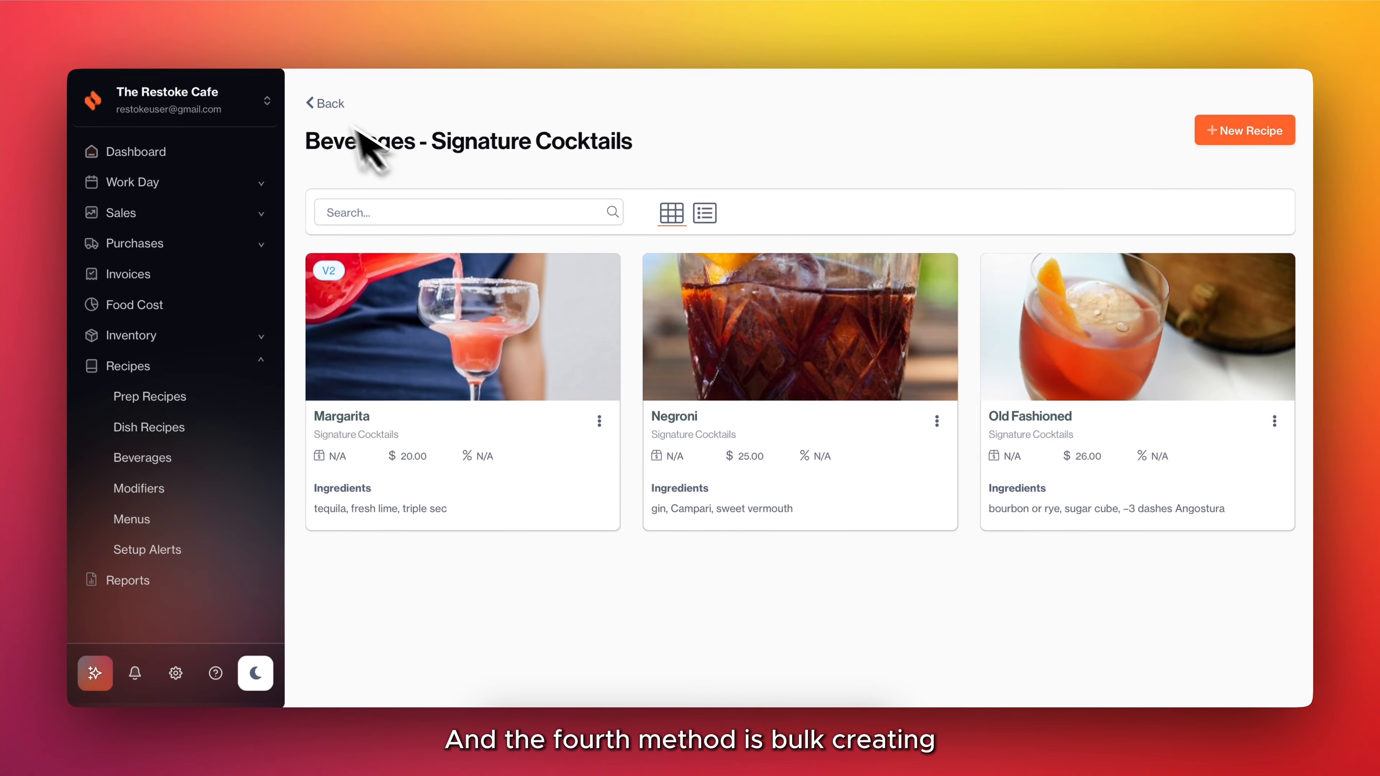
pyautogui.click(330, 105)
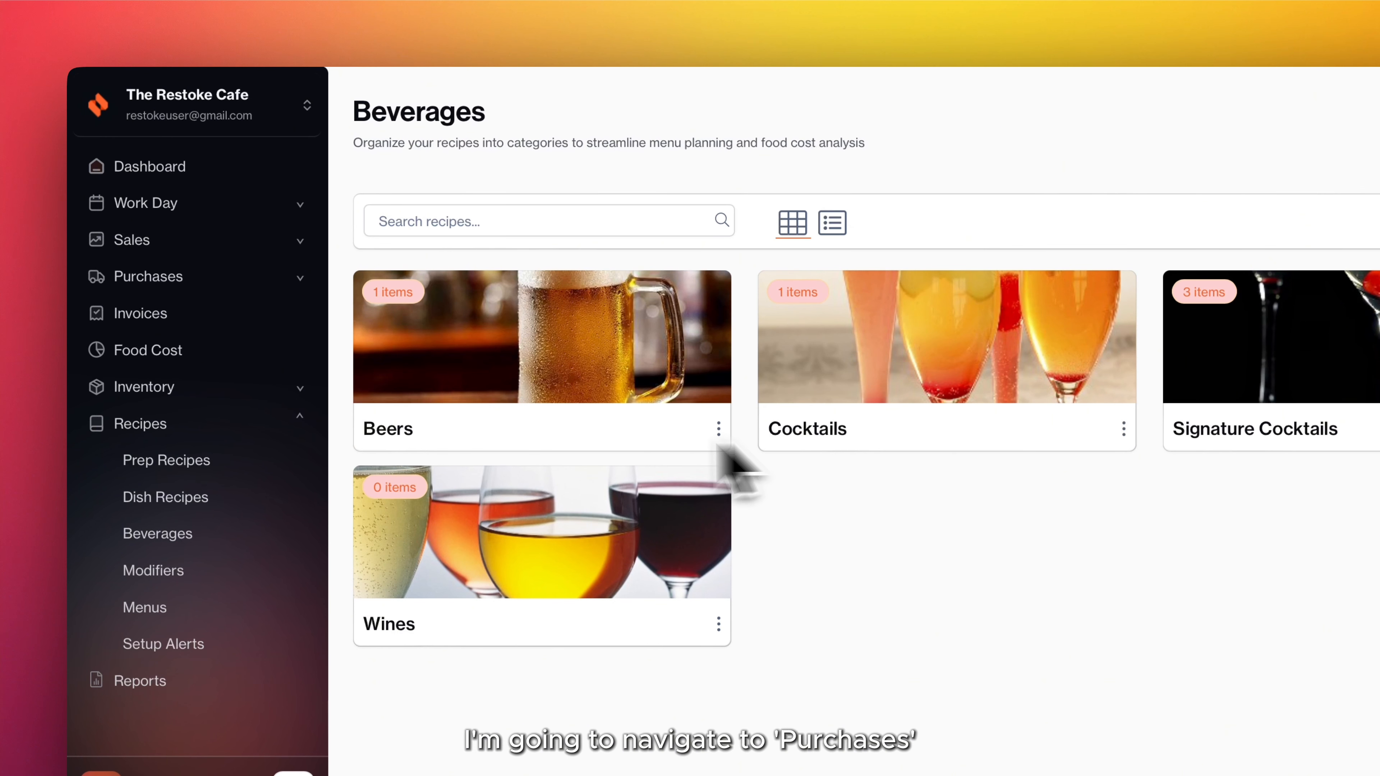
# Open the House of Fine Wine supplier's item list.
pyautogui.click(183, 277)
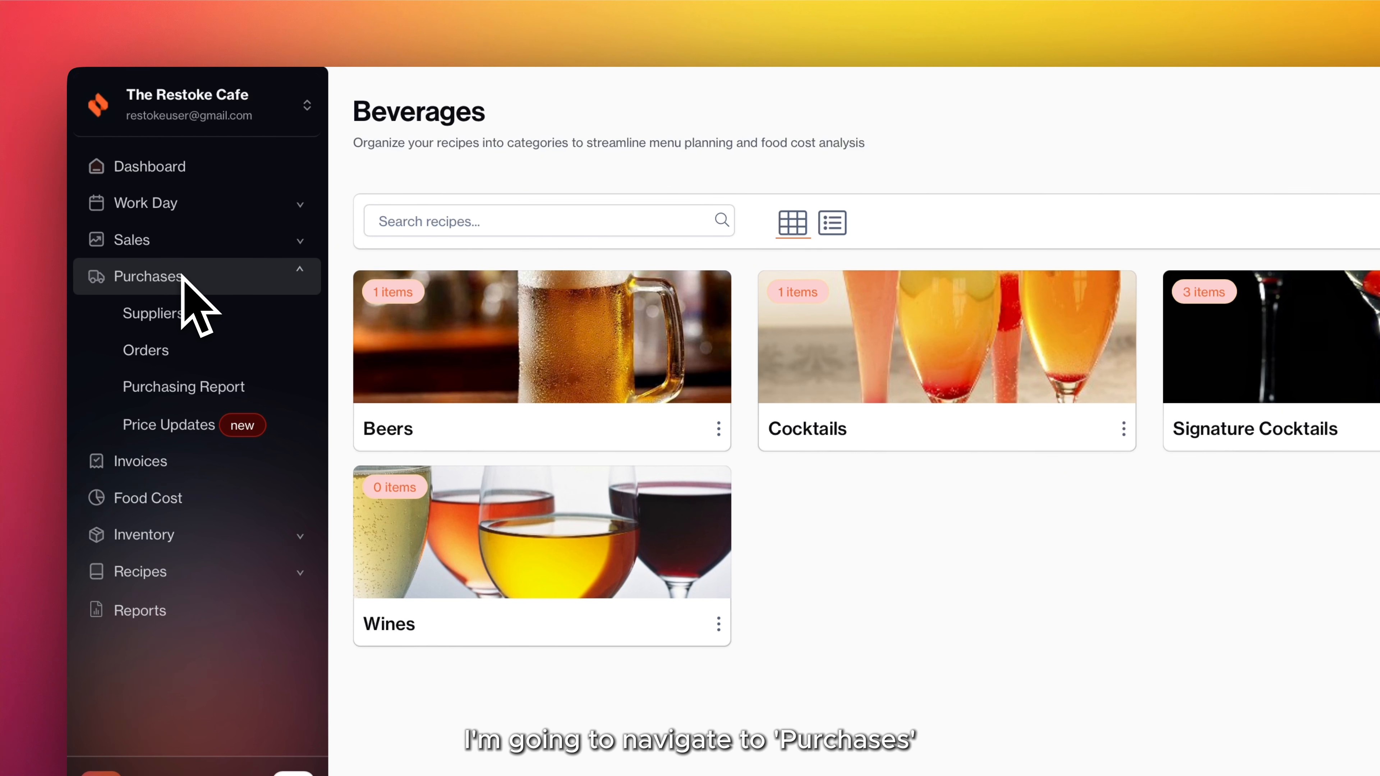
pyautogui.click(168, 317)
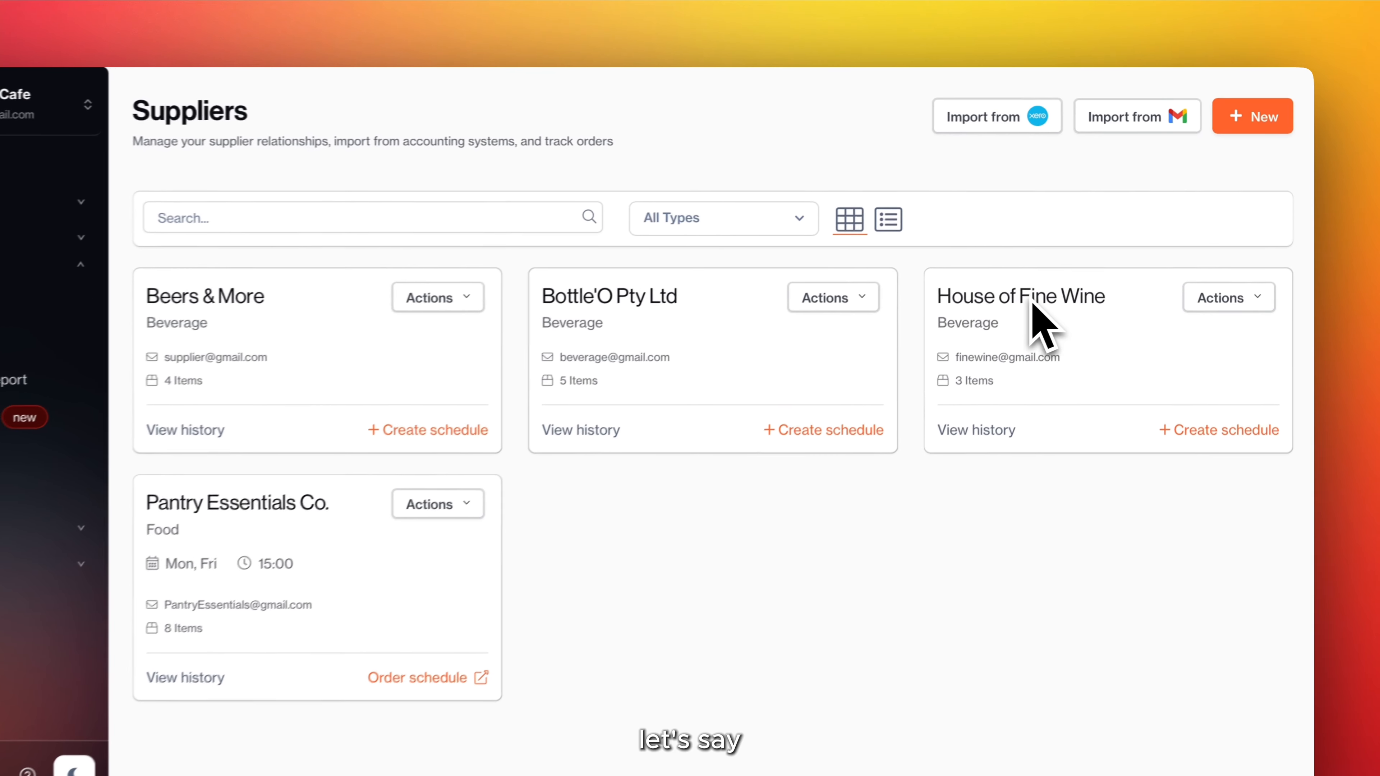
pyautogui.click(1149, 299)
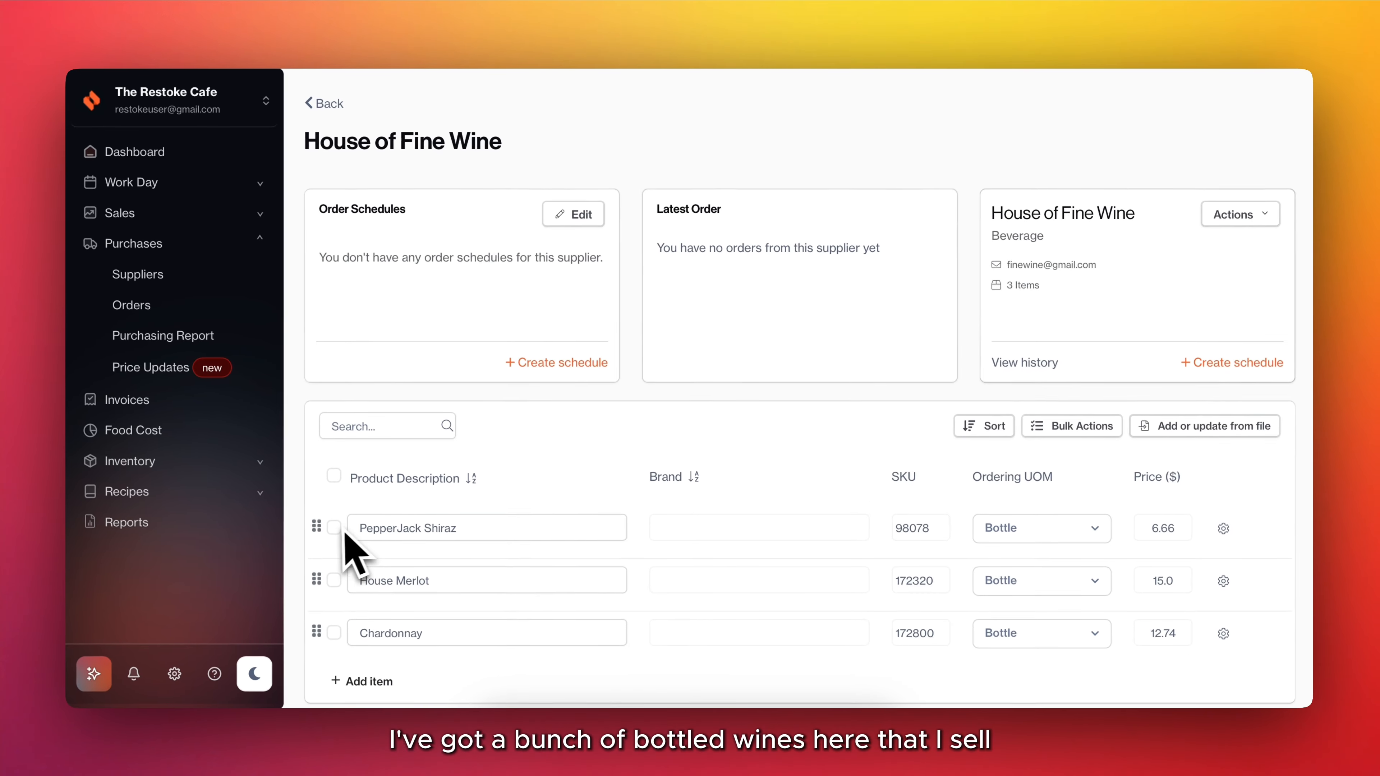
# Bulk create recipes from PepperJack Shiraz, House Merlot and Chardonnay in the Wines category using the One to one method.
pyautogui.click(218, 580)
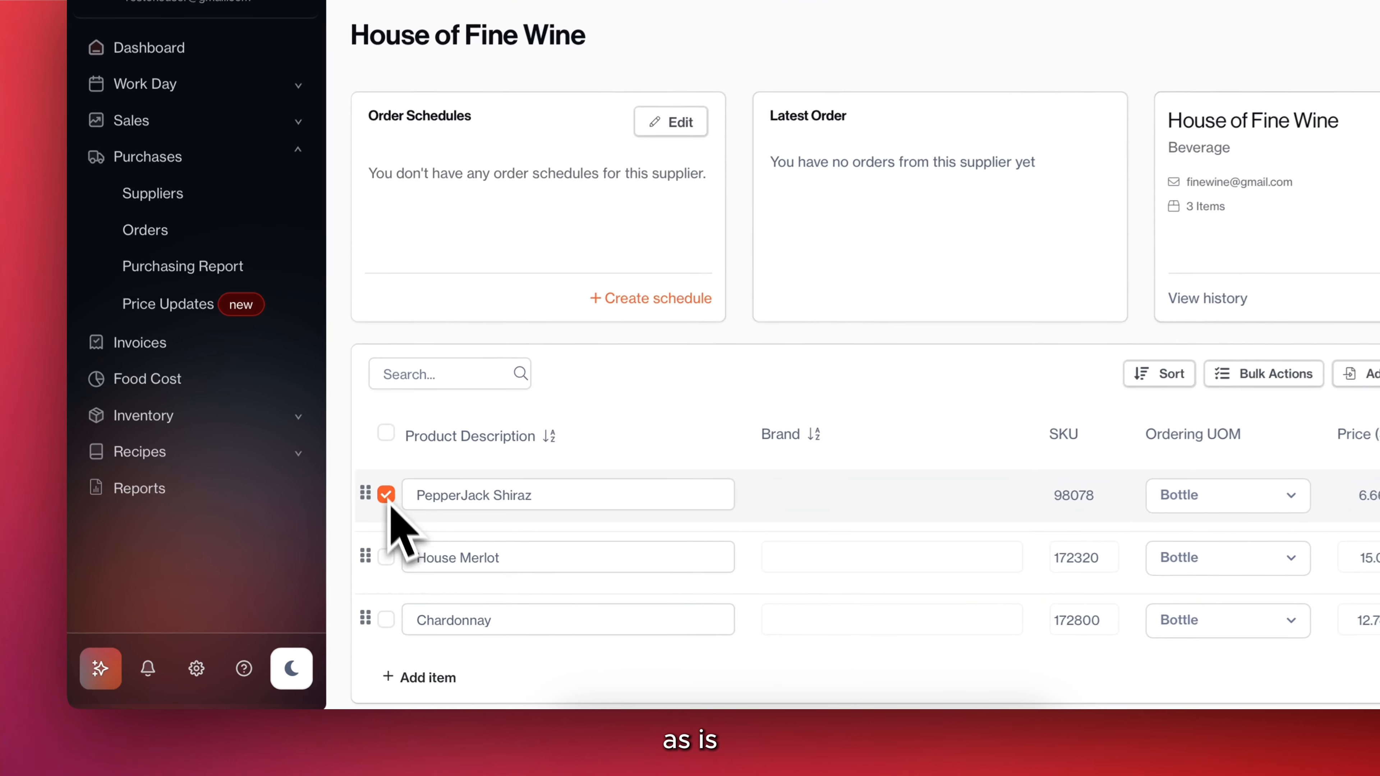
pyautogui.click(387, 558)
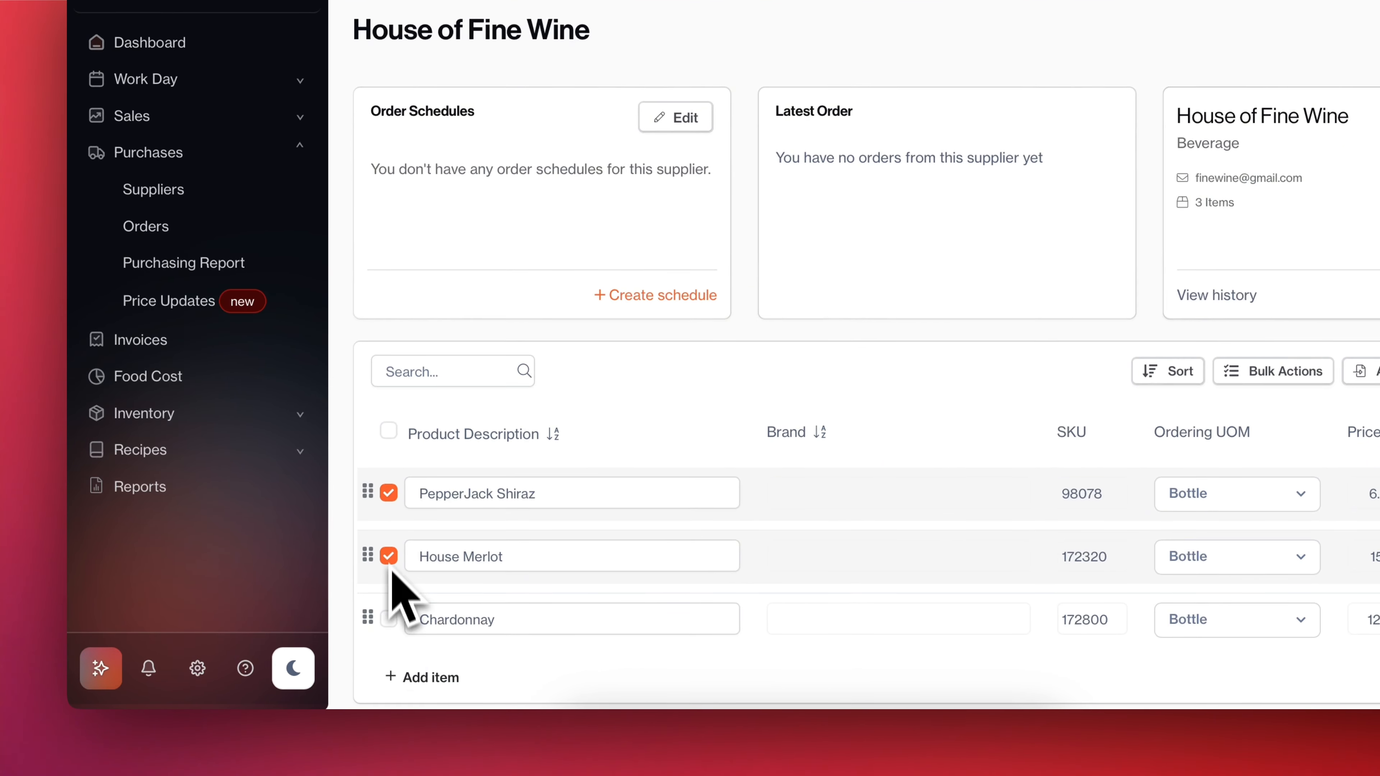
pyautogui.click(387, 621)
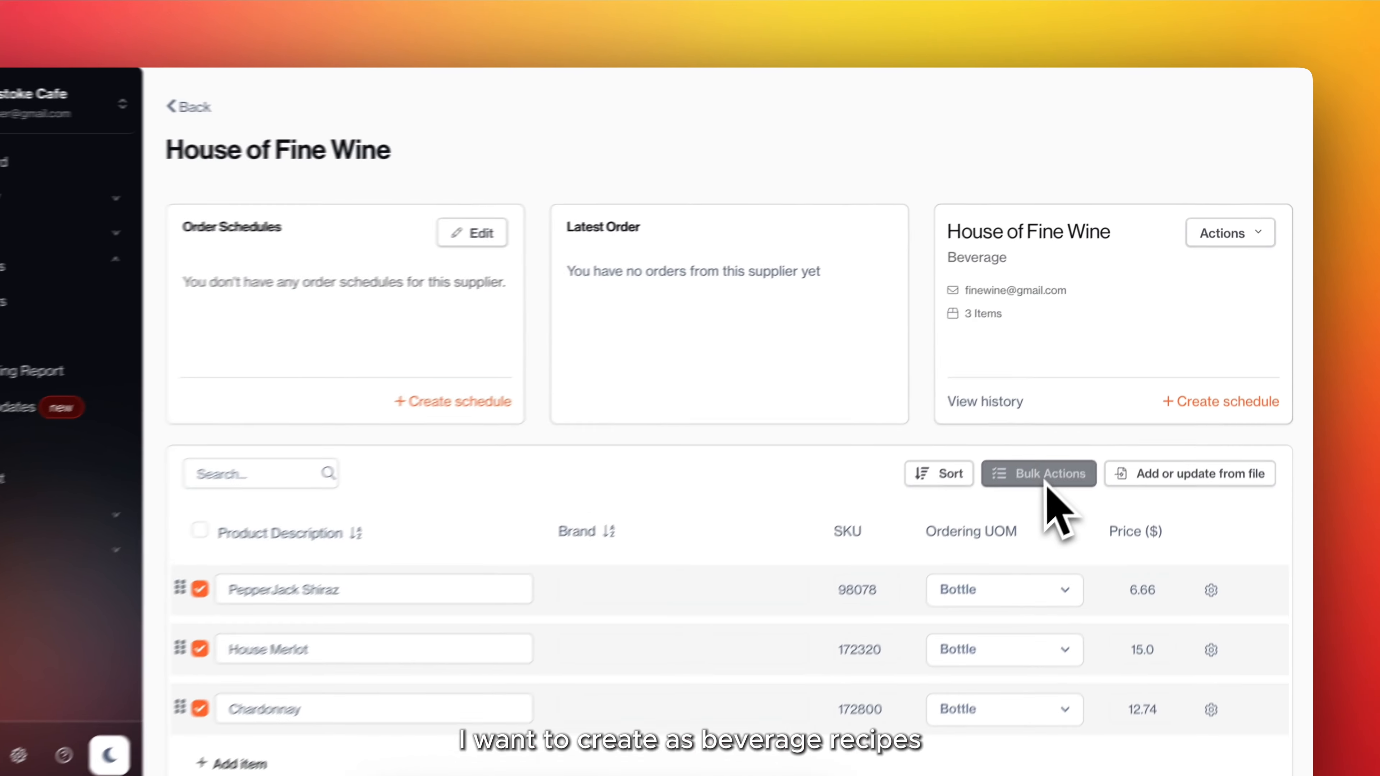
pyautogui.click(1078, 428)
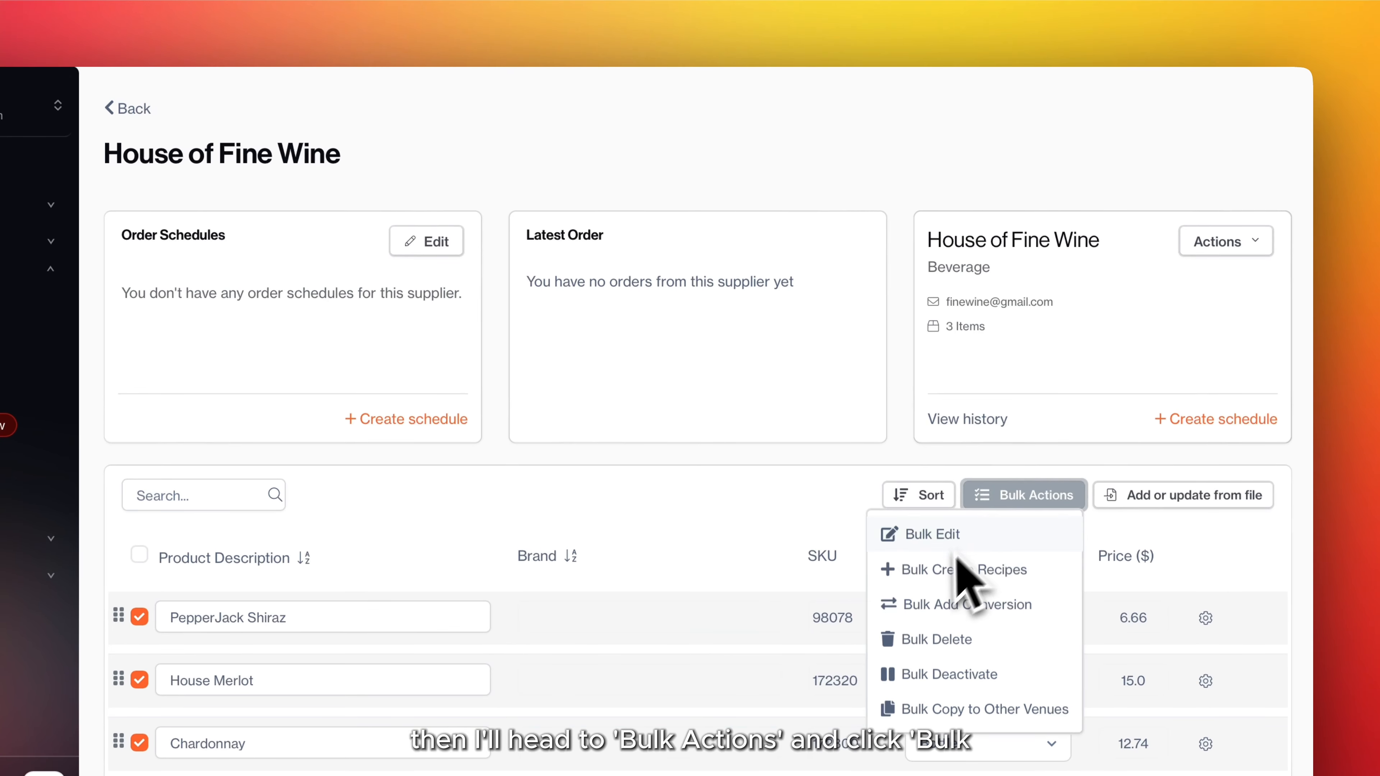
pyautogui.click(941, 578)
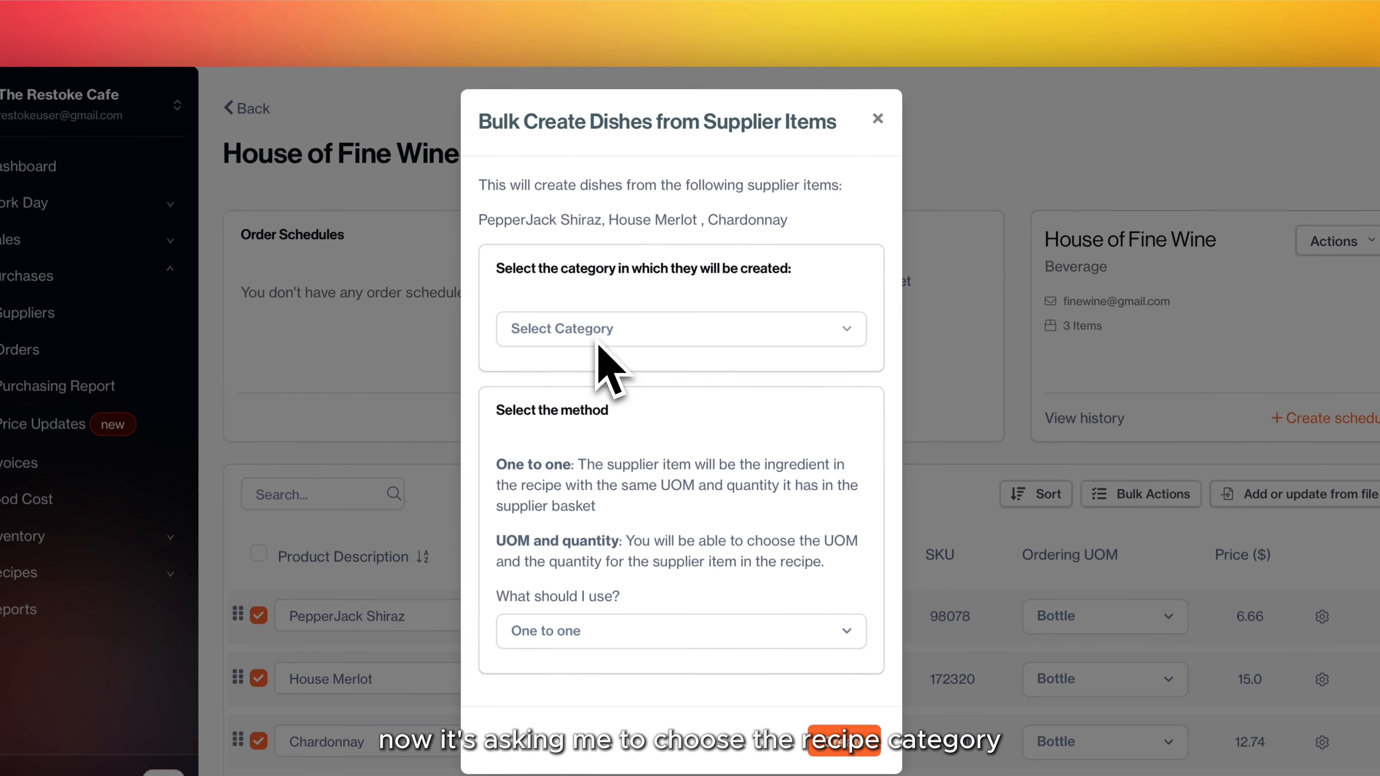
pyautogui.click(618, 298)
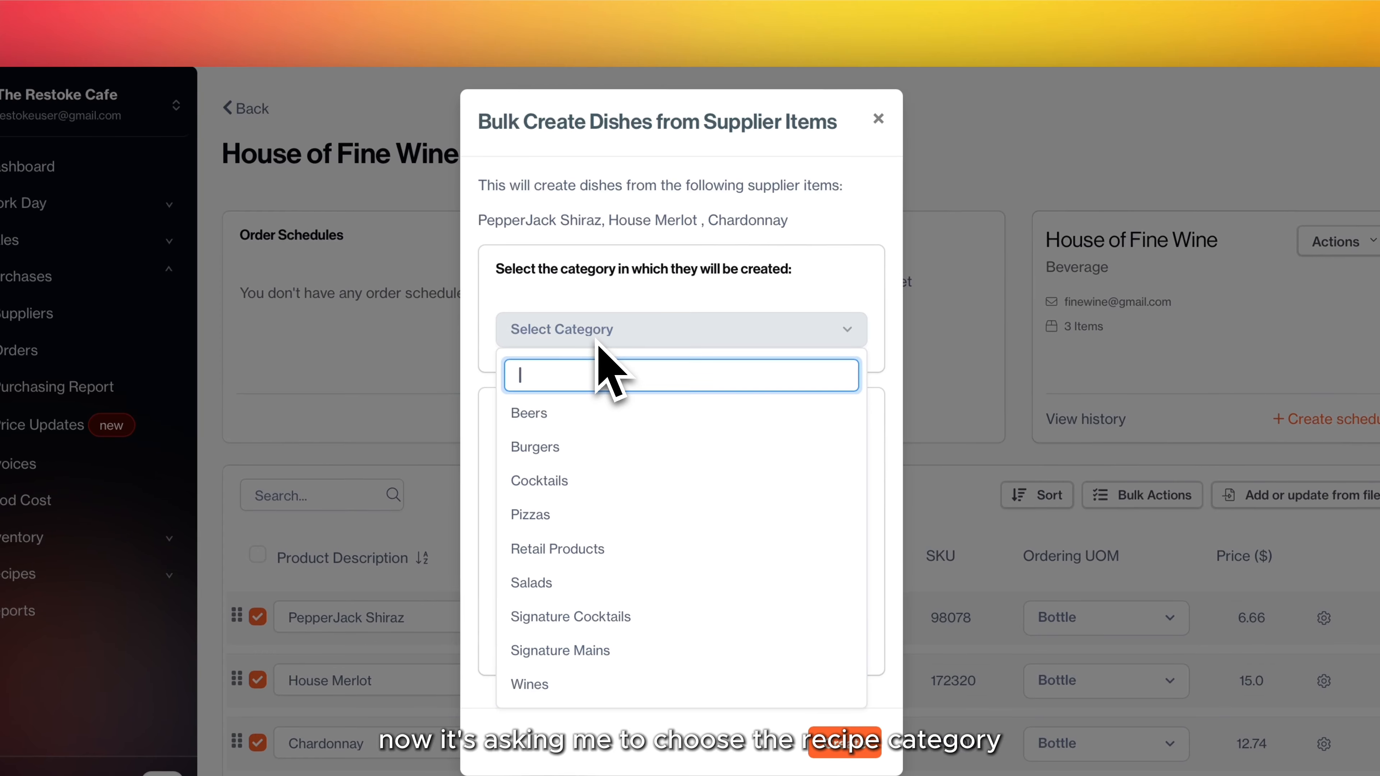
pyautogui.click(560, 684)
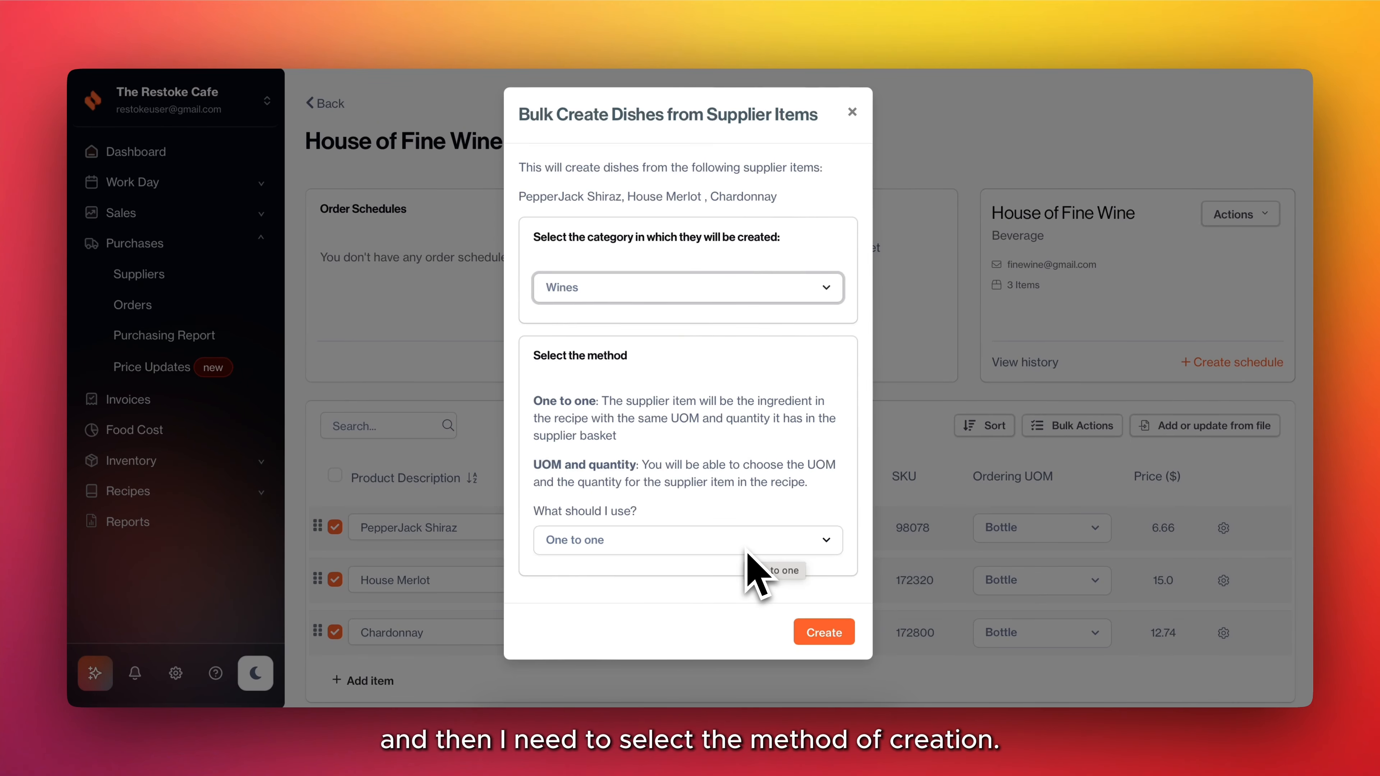
pyautogui.click(755, 541)
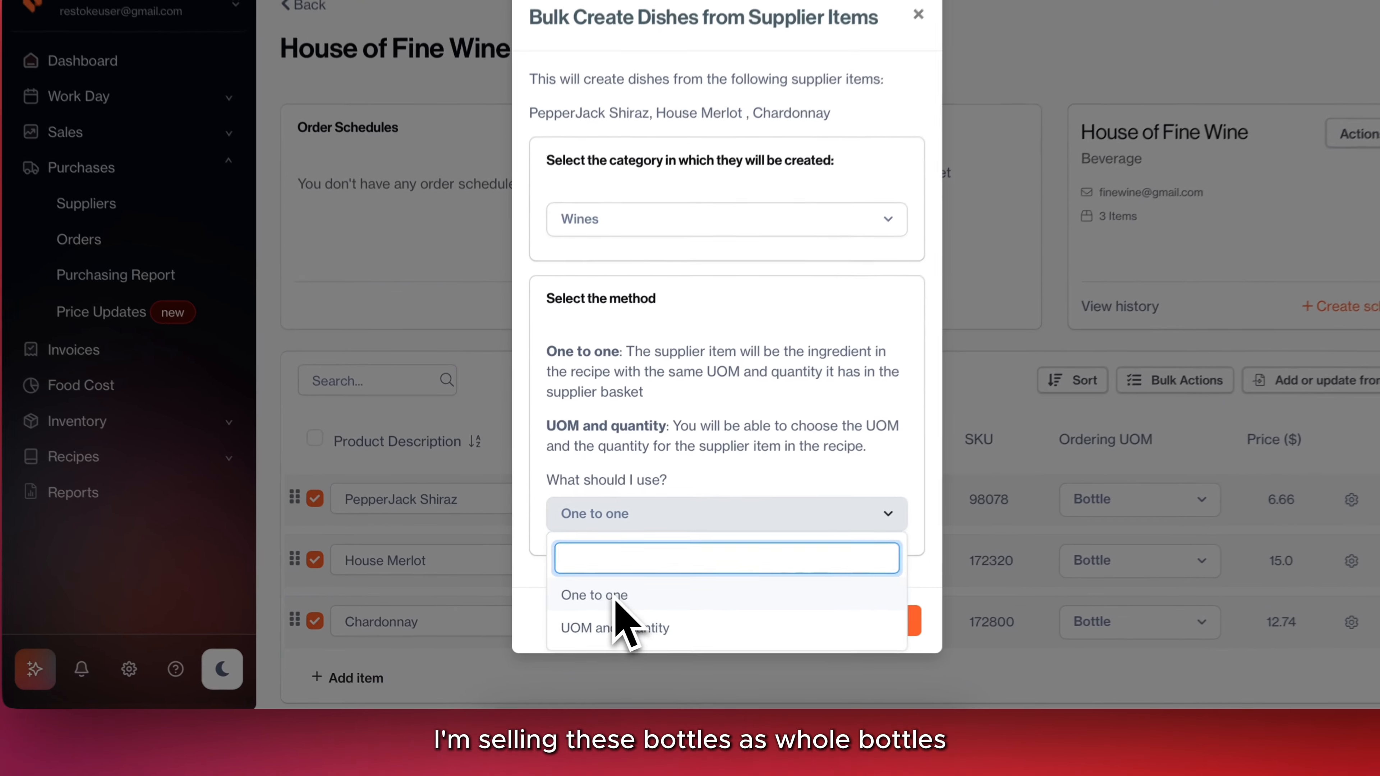
pyautogui.click(592, 610)
pyautogui.click(830, 633)
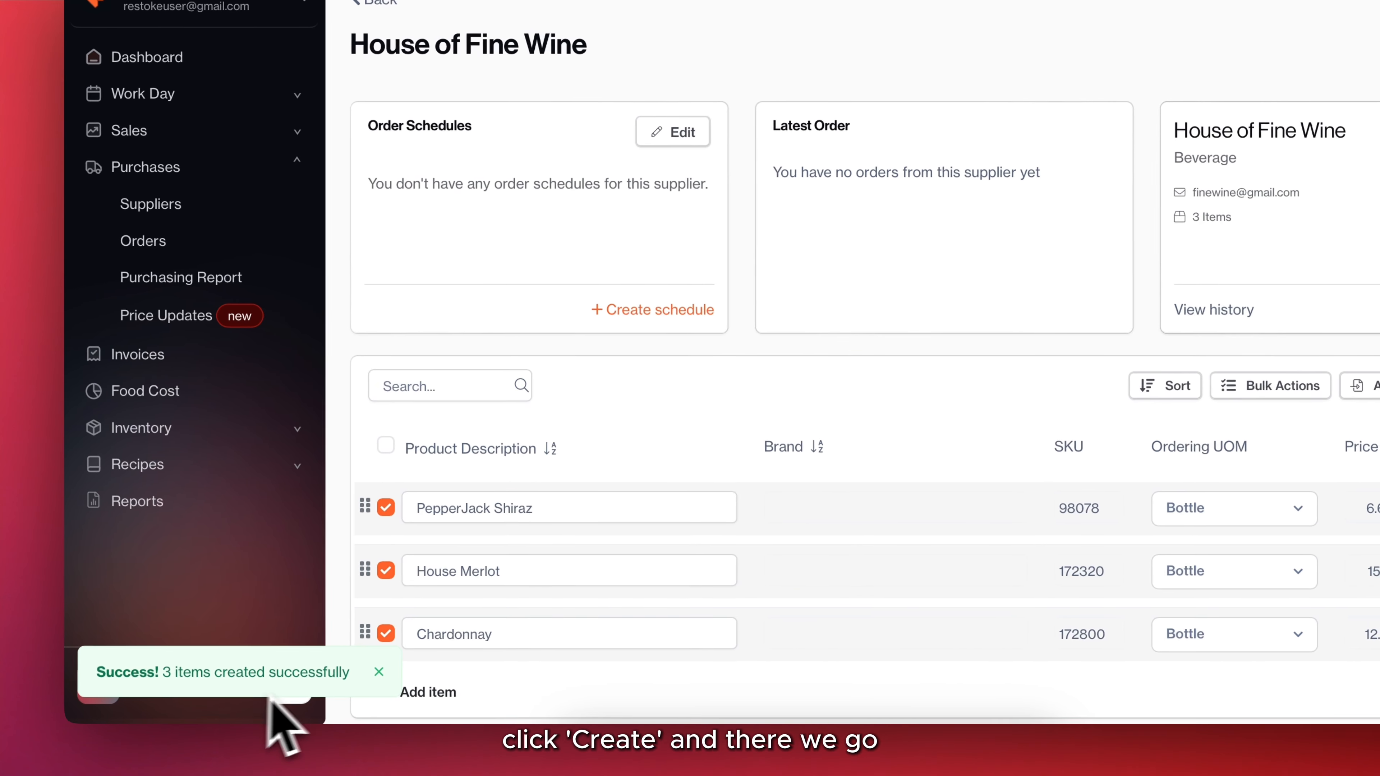
# Check the bulk-created wine recipes in the Wines beverage category.
pyautogui.click(182, 468)
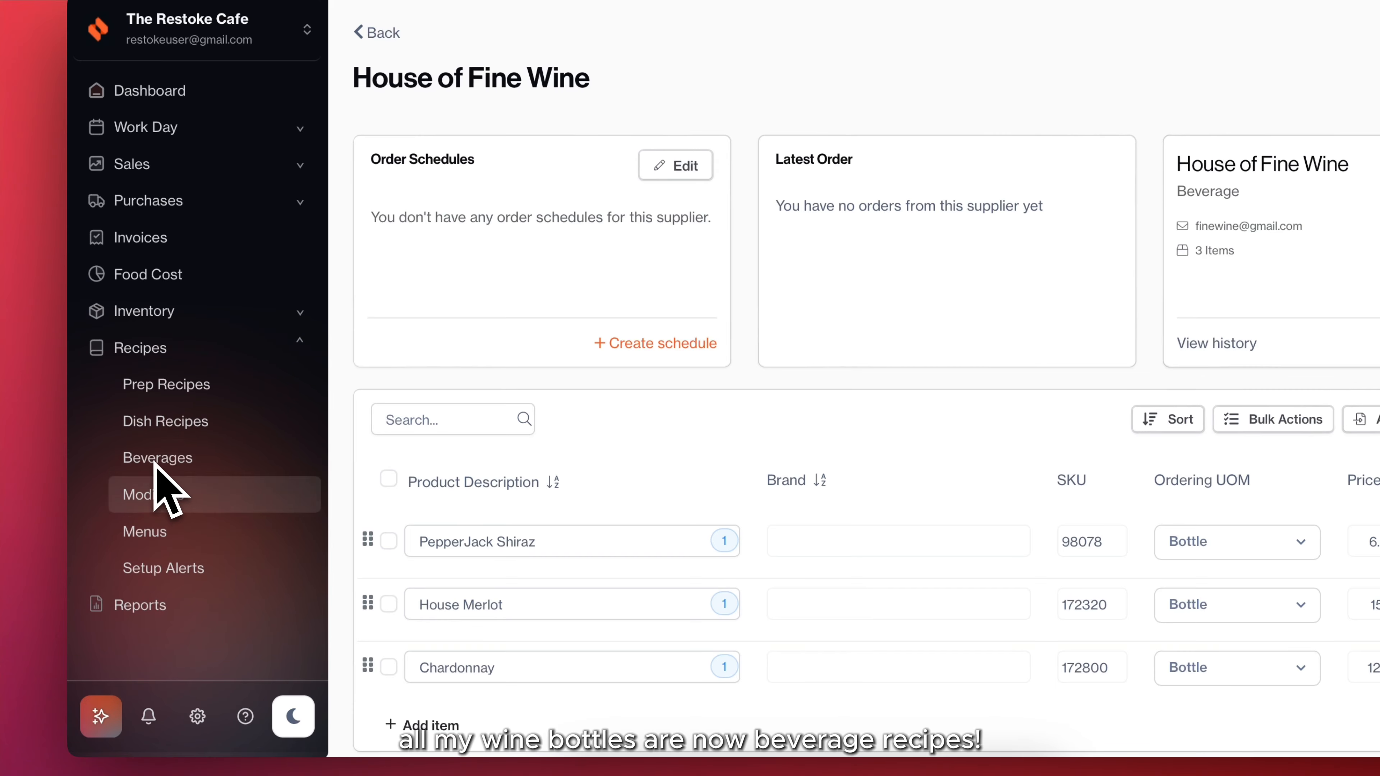
pyautogui.click(155, 463)
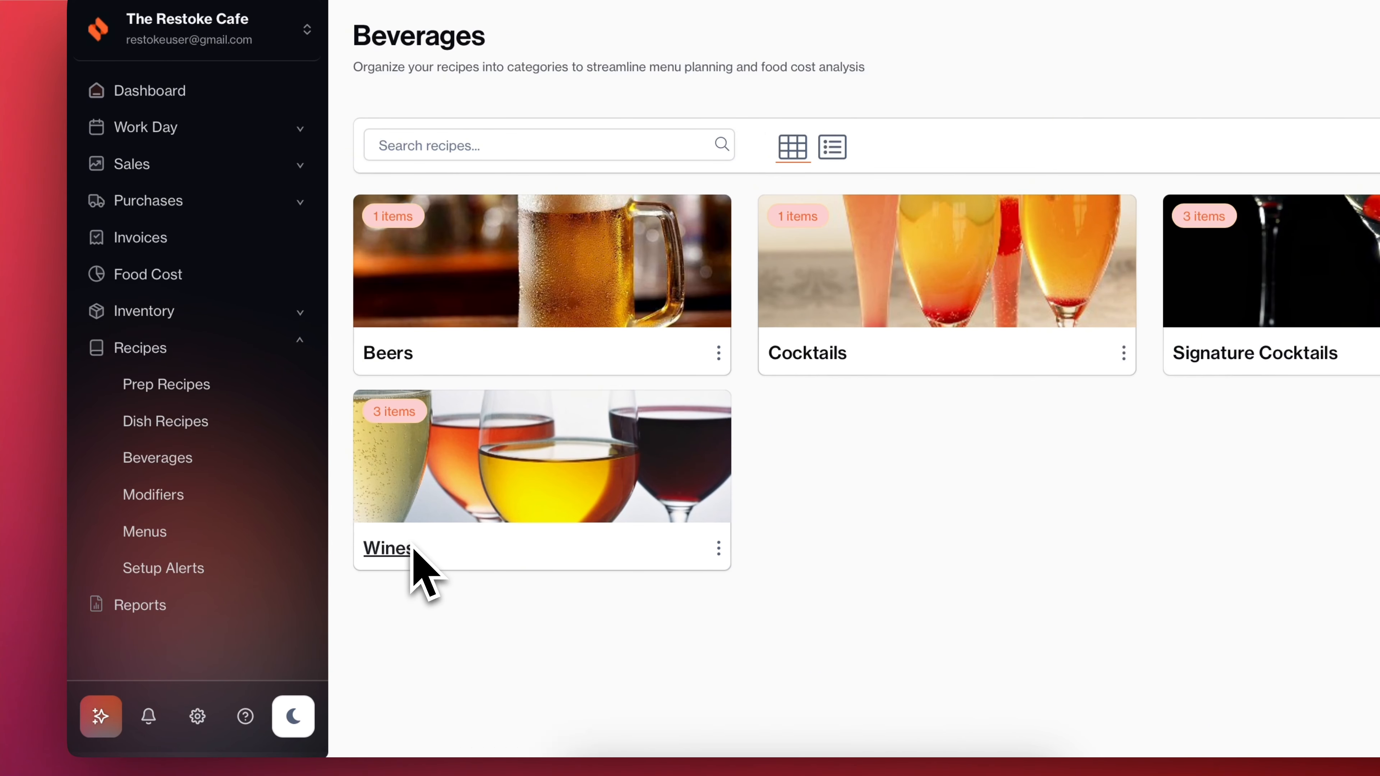
pyautogui.click(413, 551)
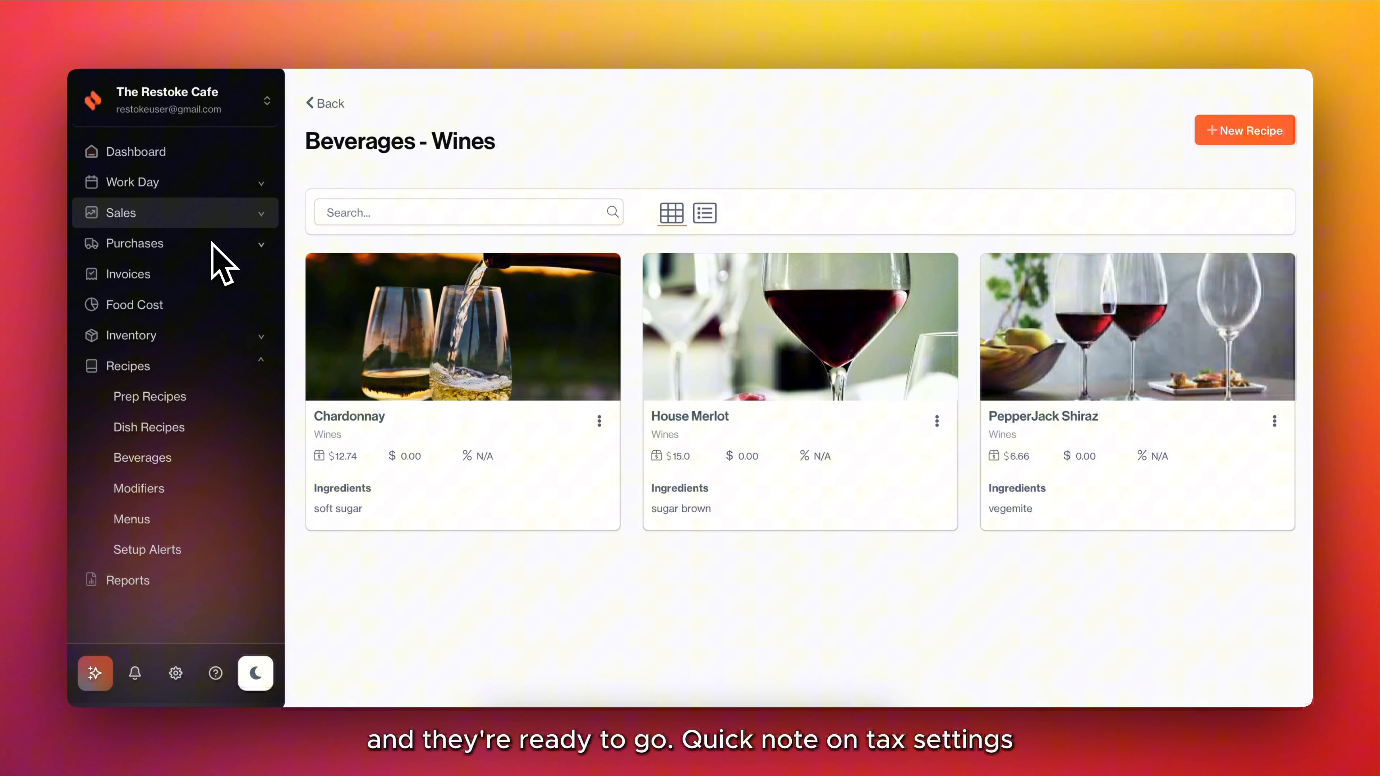
# Open the House of Fine Wine supplier's details and item list.
pyautogui.click(212, 244)
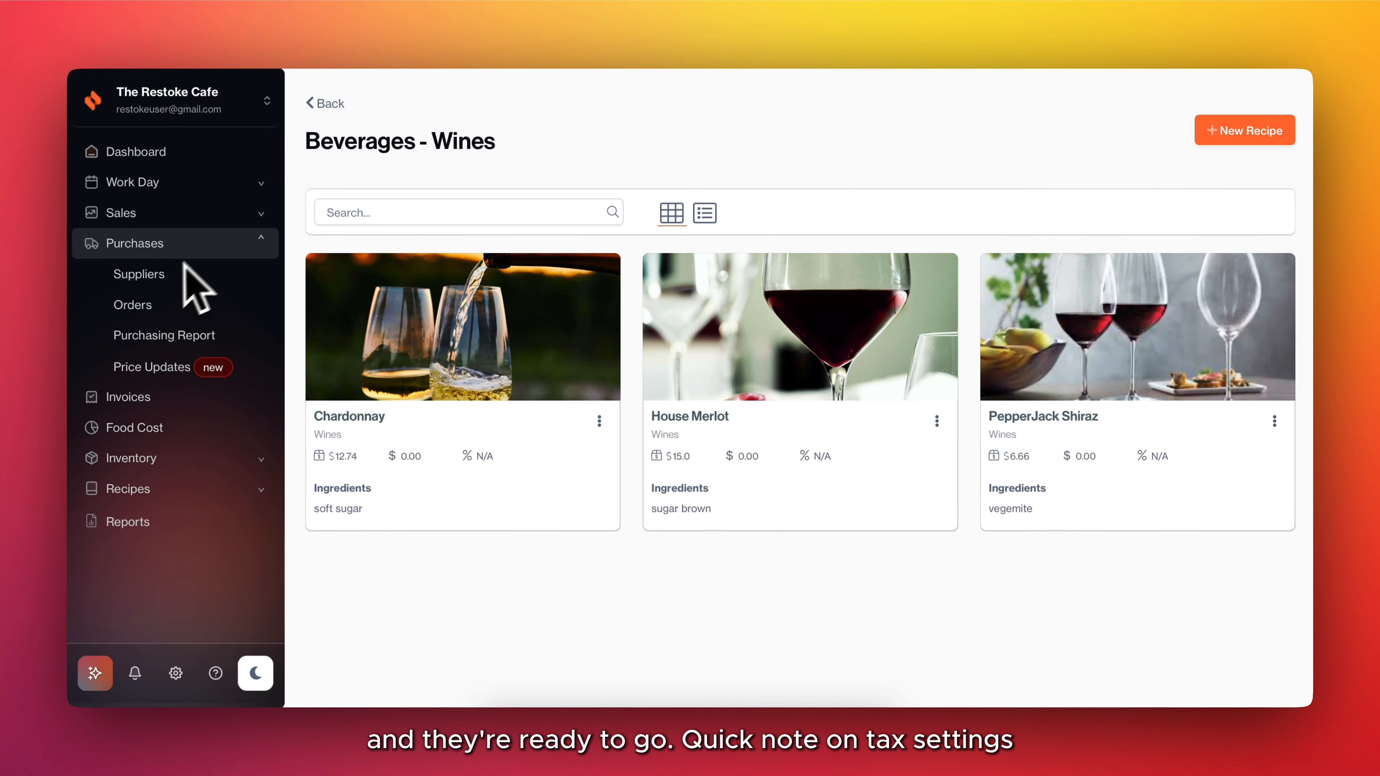
pyautogui.click(185, 272)
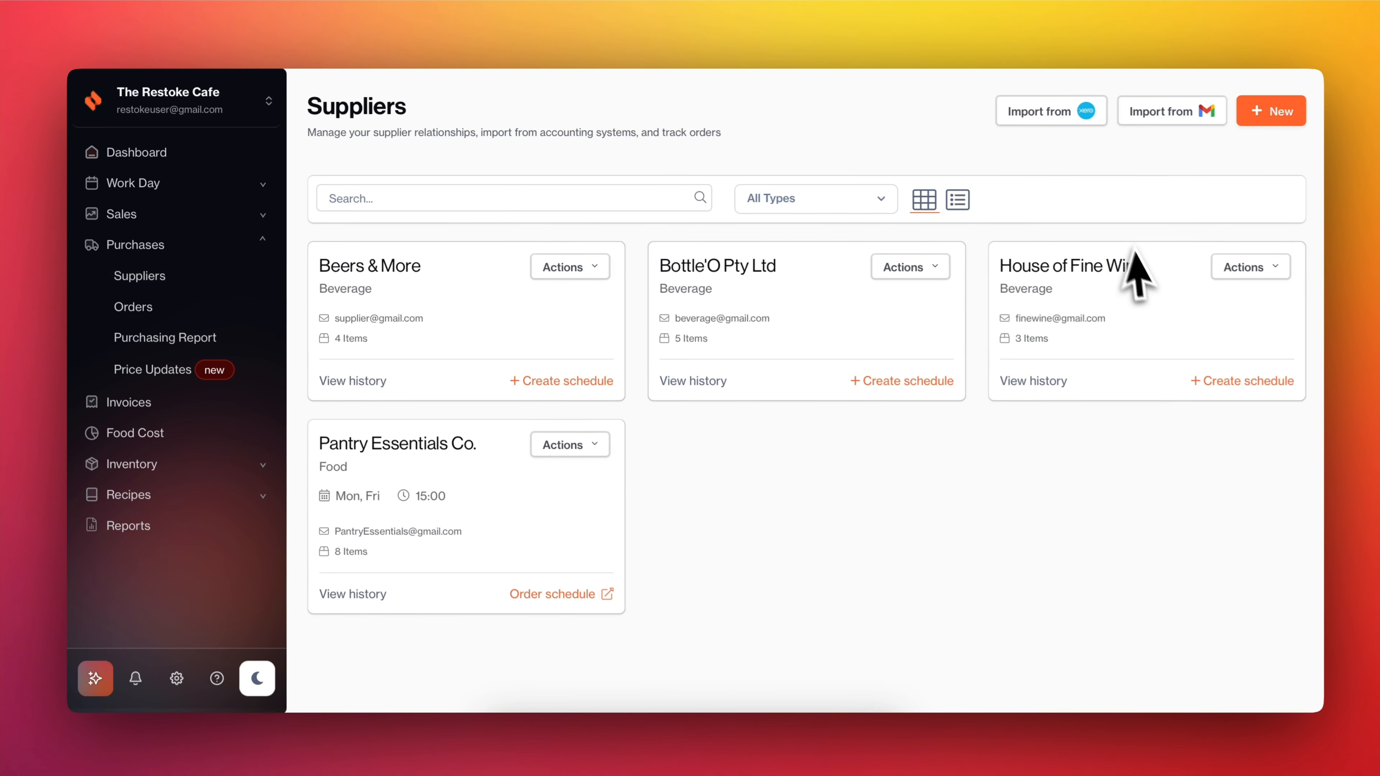
pyautogui.click(1202, 294)
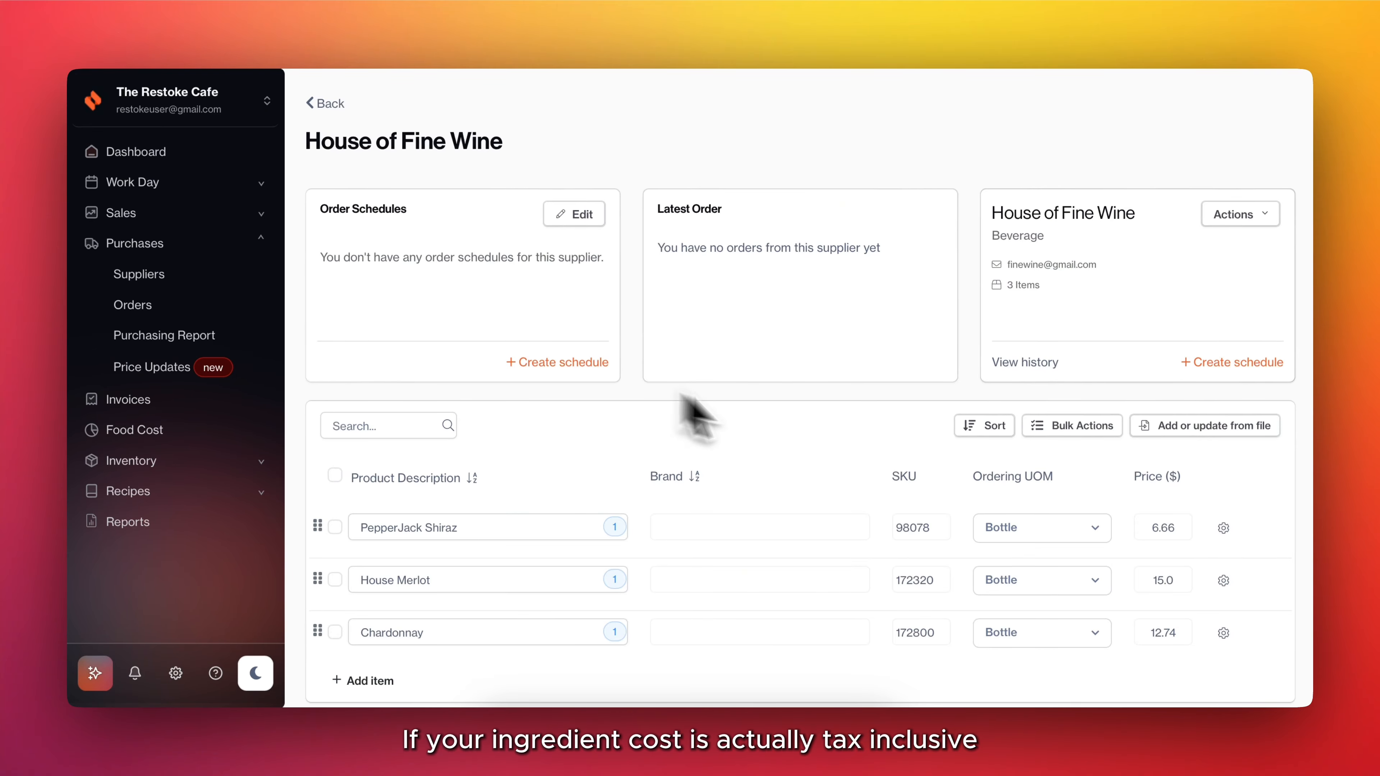
# Set the PepperJack Shiraz supplier item's Including GST option to Yes and save the item.
pyautogui.click(1224, 528)
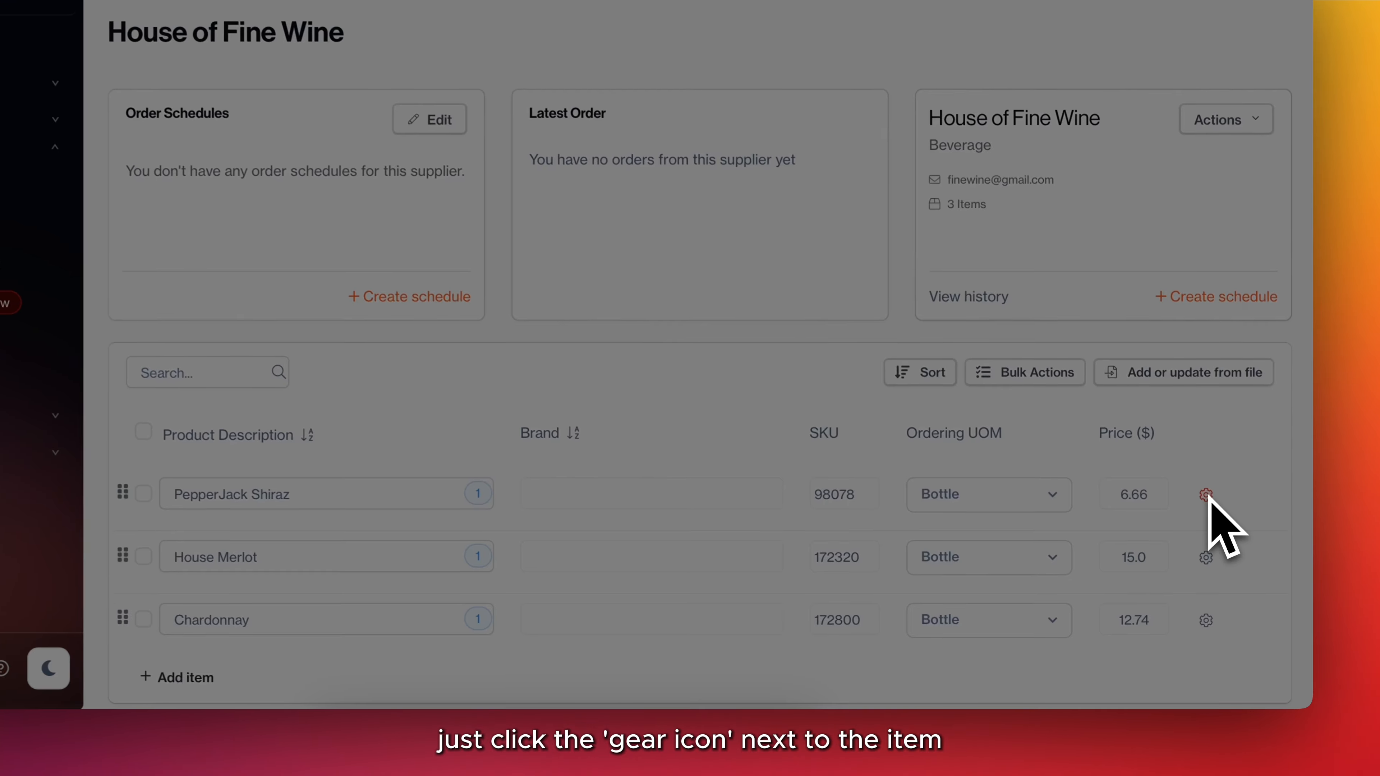
pyautogui.scroll(-6, 1118, 564)
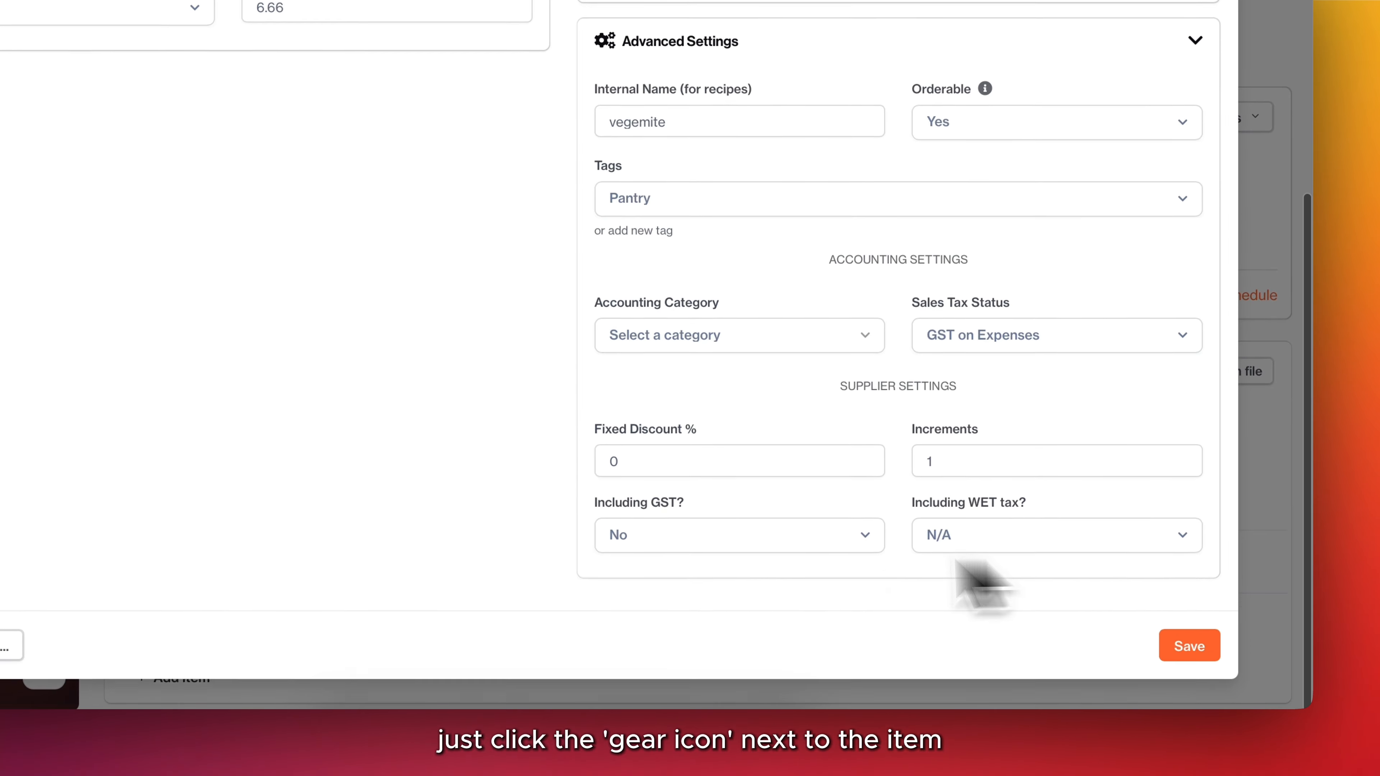
pyautogui.click(714, 547)
pyautogui.click(693, 625)
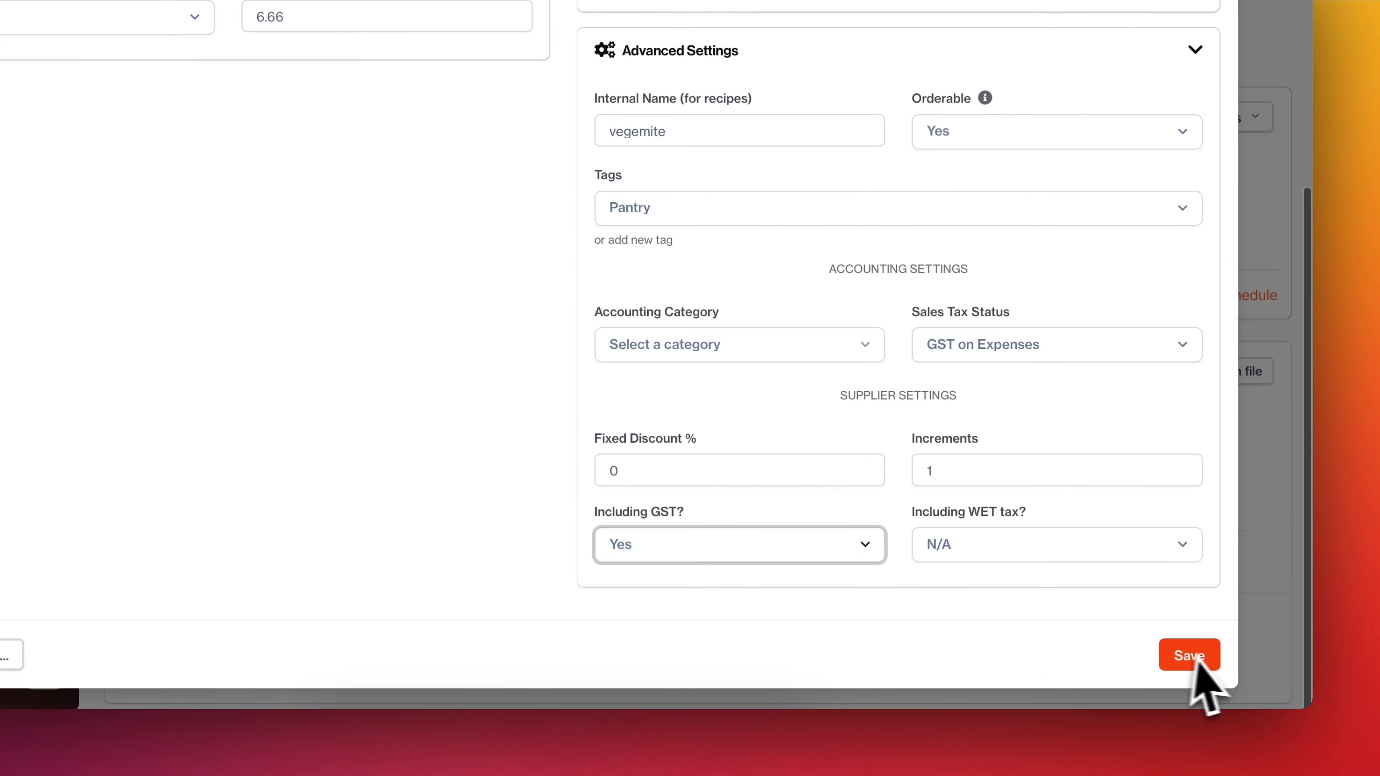
pyautogui.click(1189, 656)
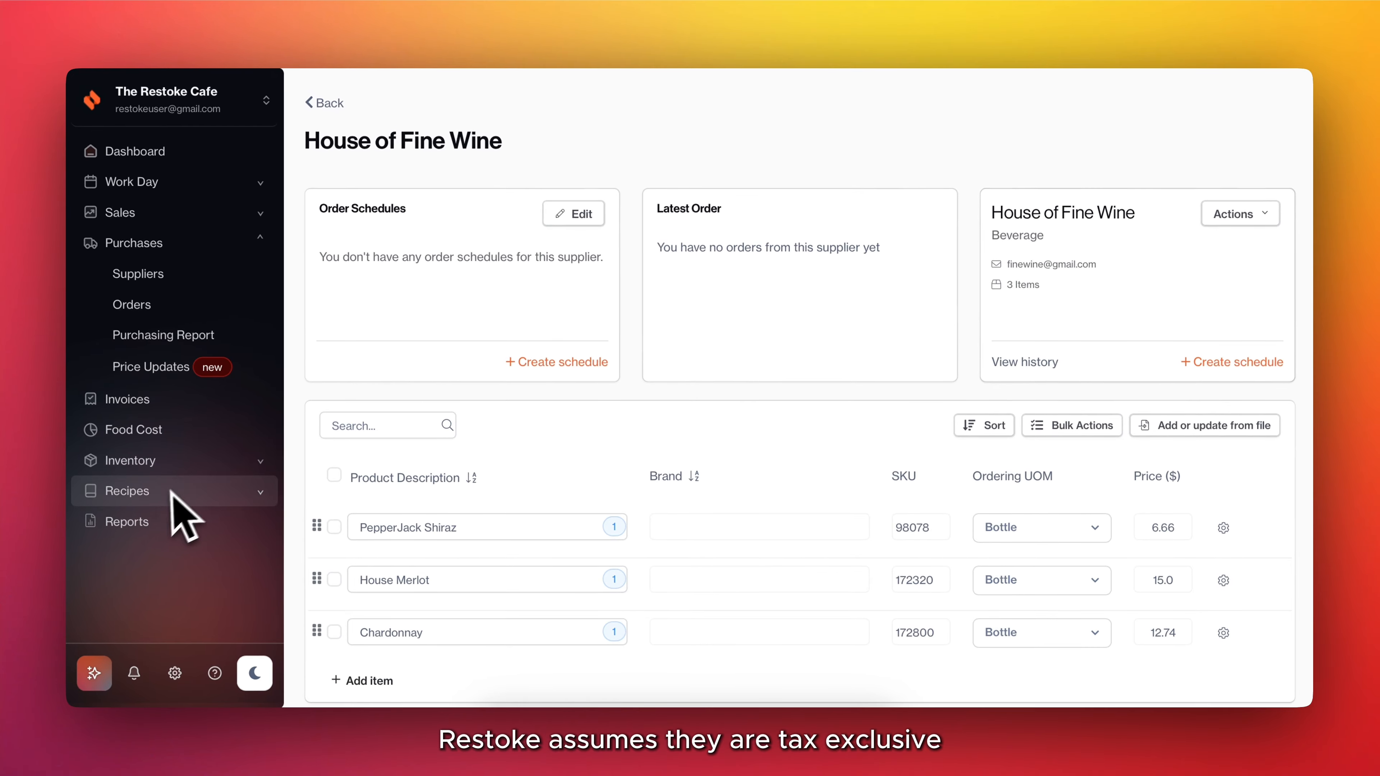
# Edit the Wines beverage category and enable the option marking its recipe prices as tax free.
pyautogui.click(85, 476)
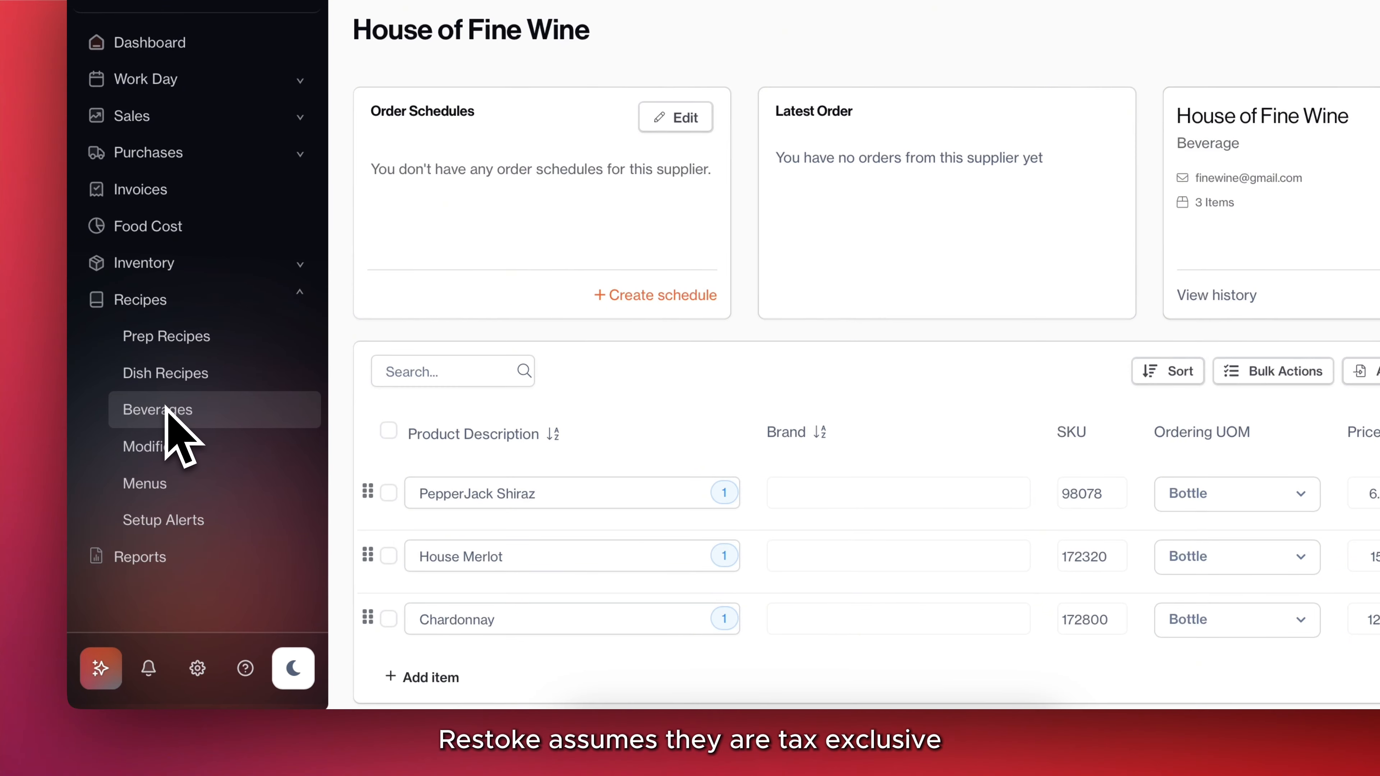
pyautogui.click(166, 413)
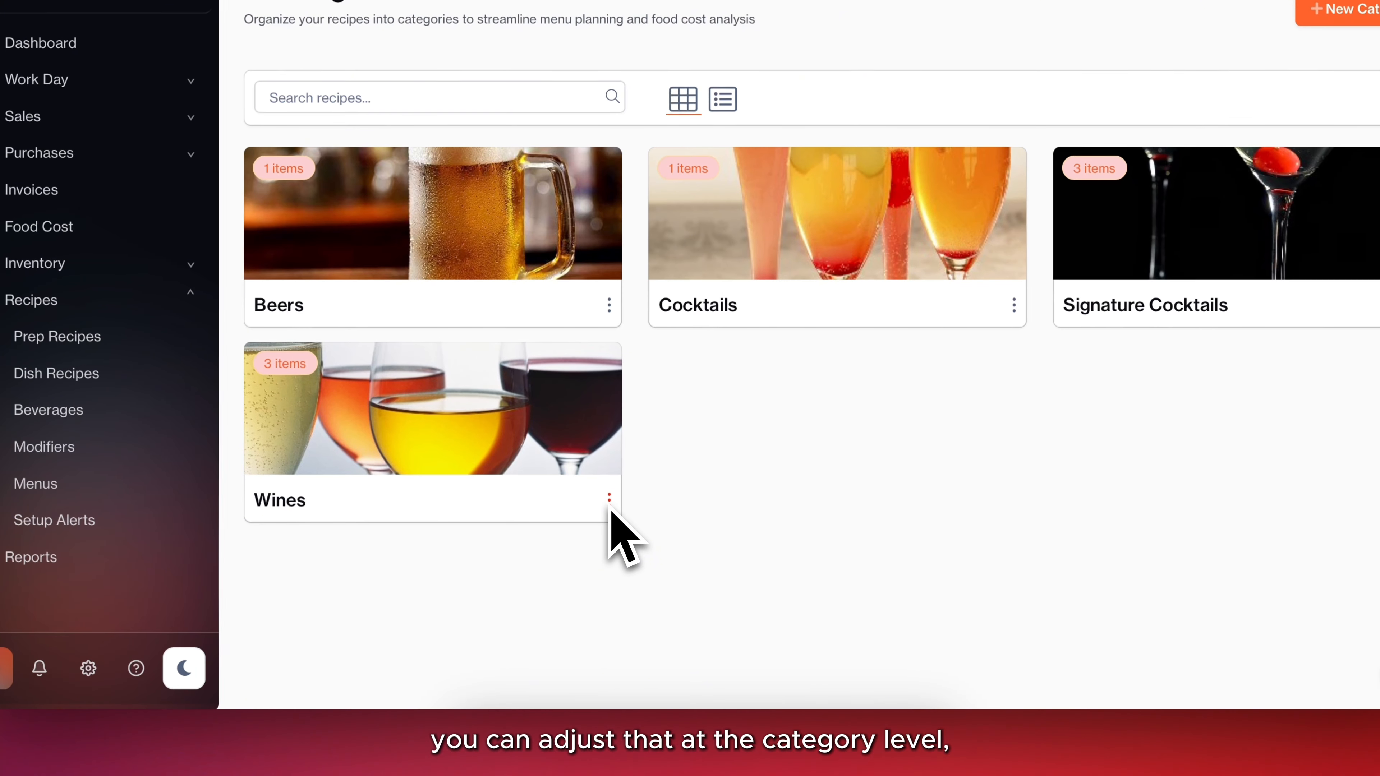
pyautogui.click(610, 511)
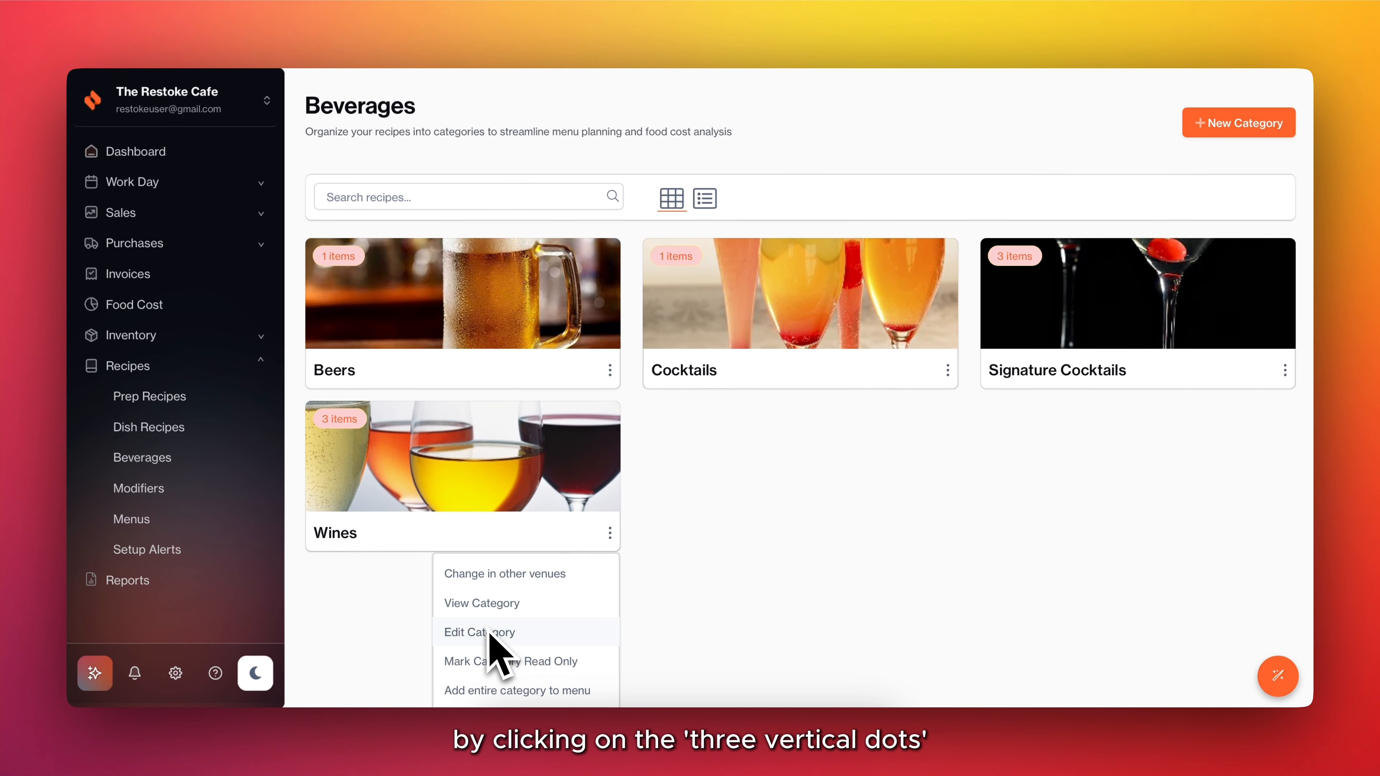
pyautogui.click(479, 628)
pyautogui.scroll(-5, 704, 617)
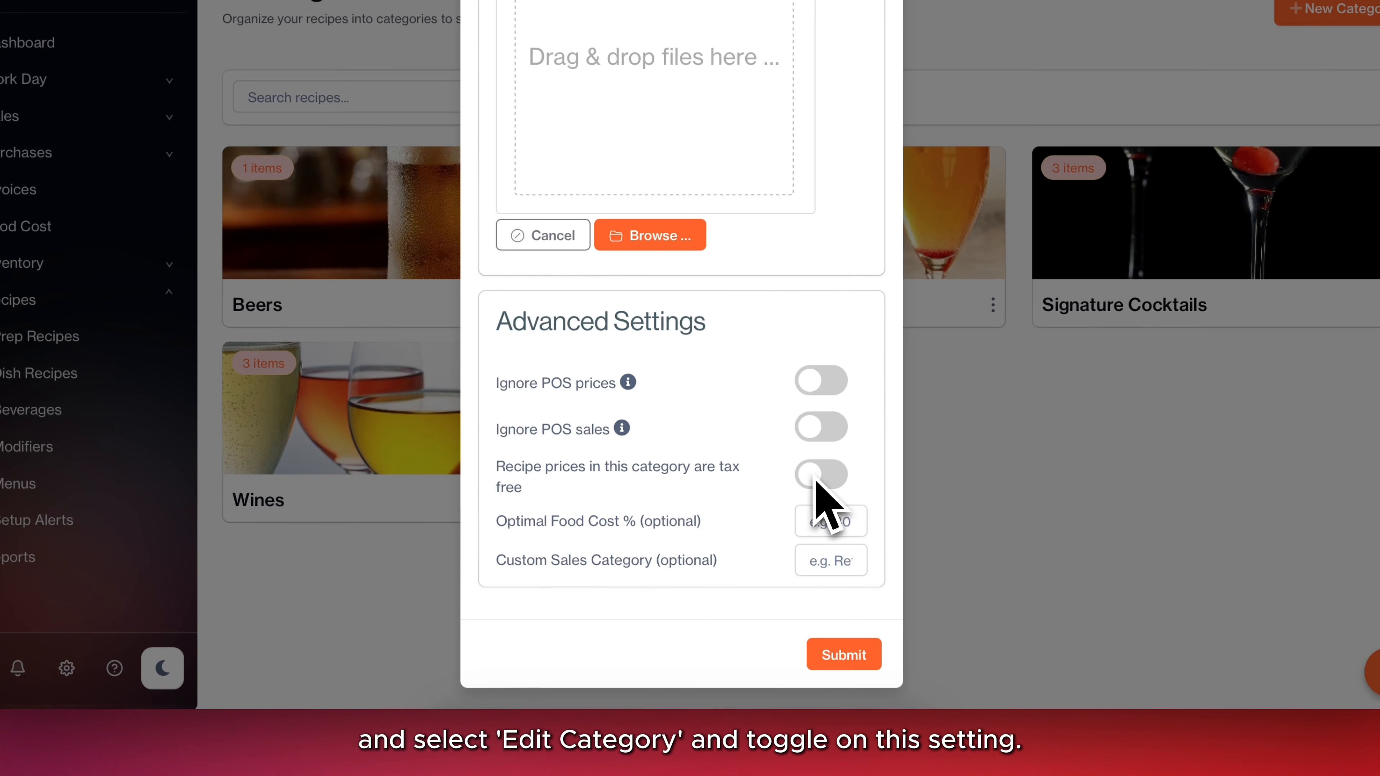
pyautogui.click(817, 479)
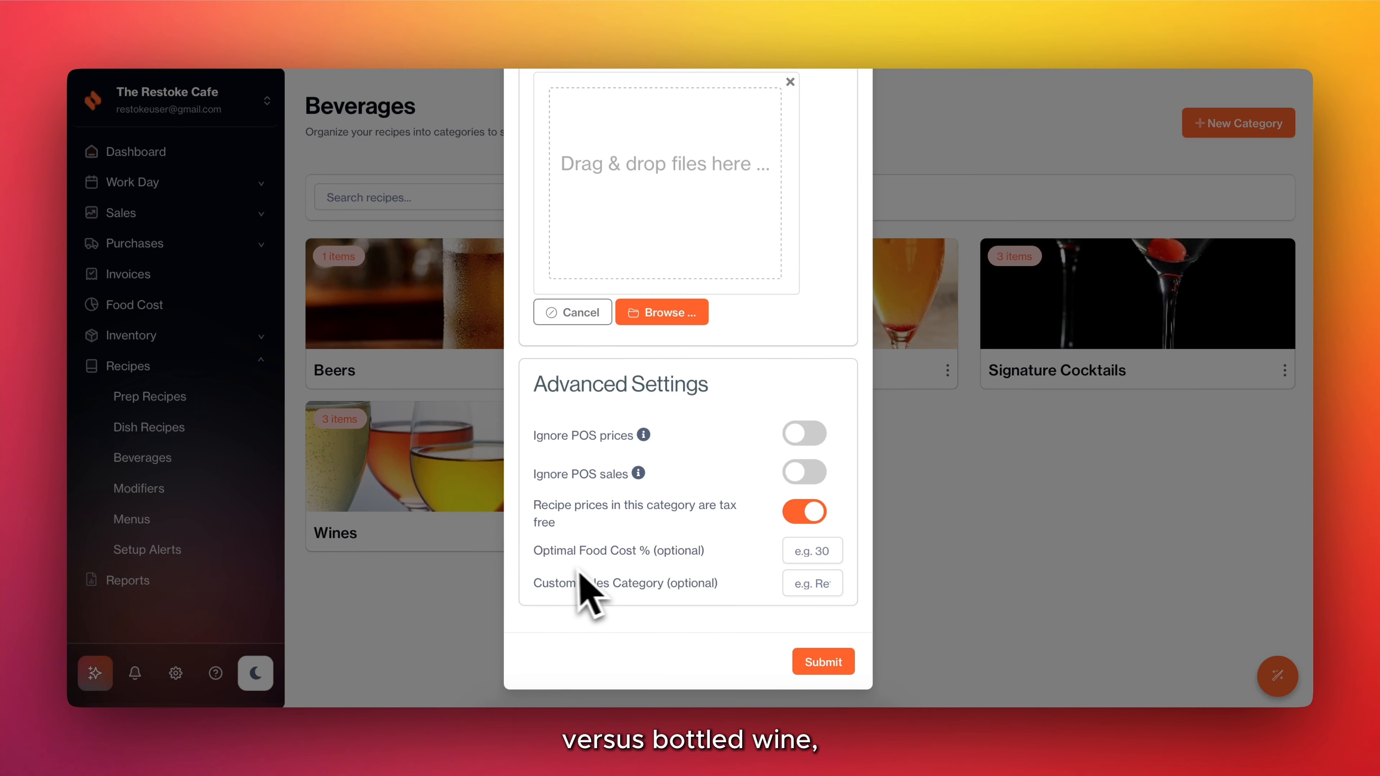
# Set the Wines category's Optimal Food Cost to 30% and submit the category changes.
pyautogui.click(805, 550)
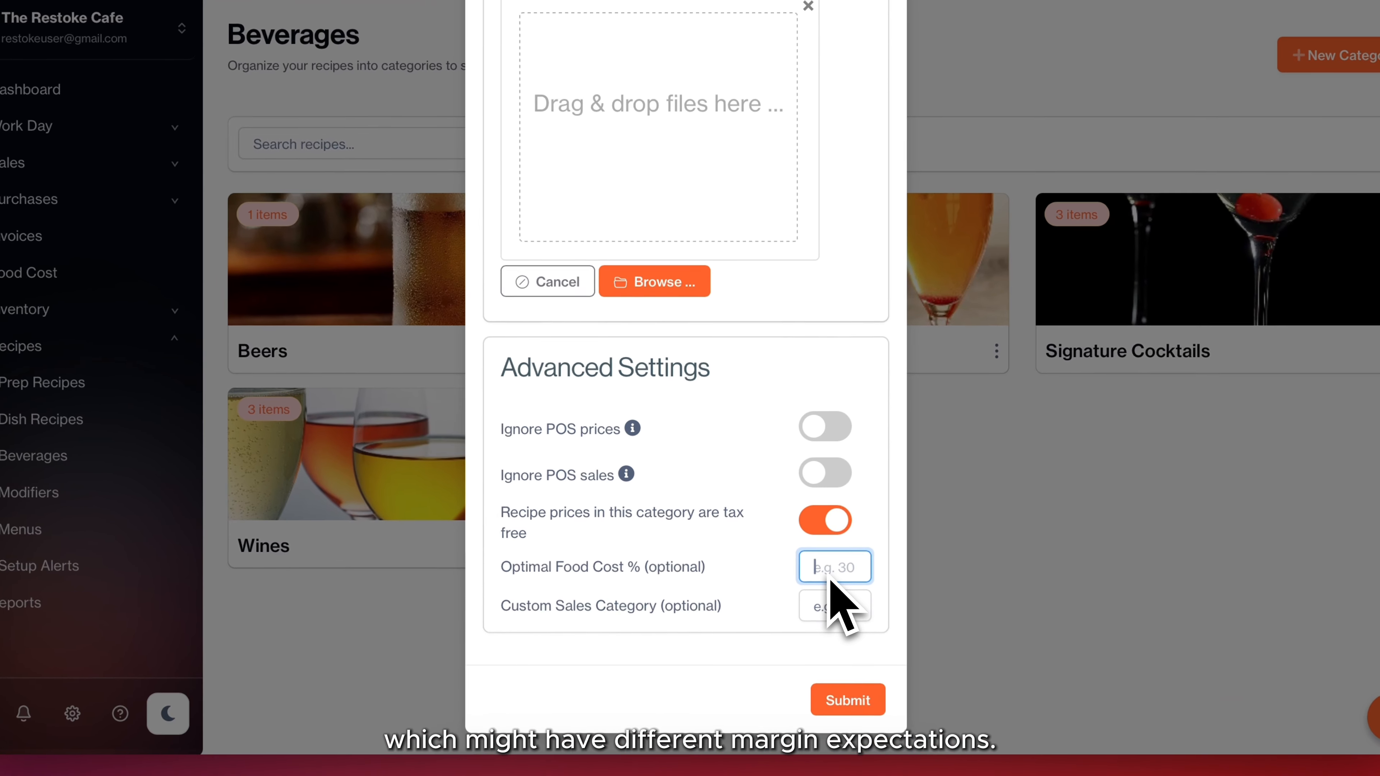
pyautogui.write('30')
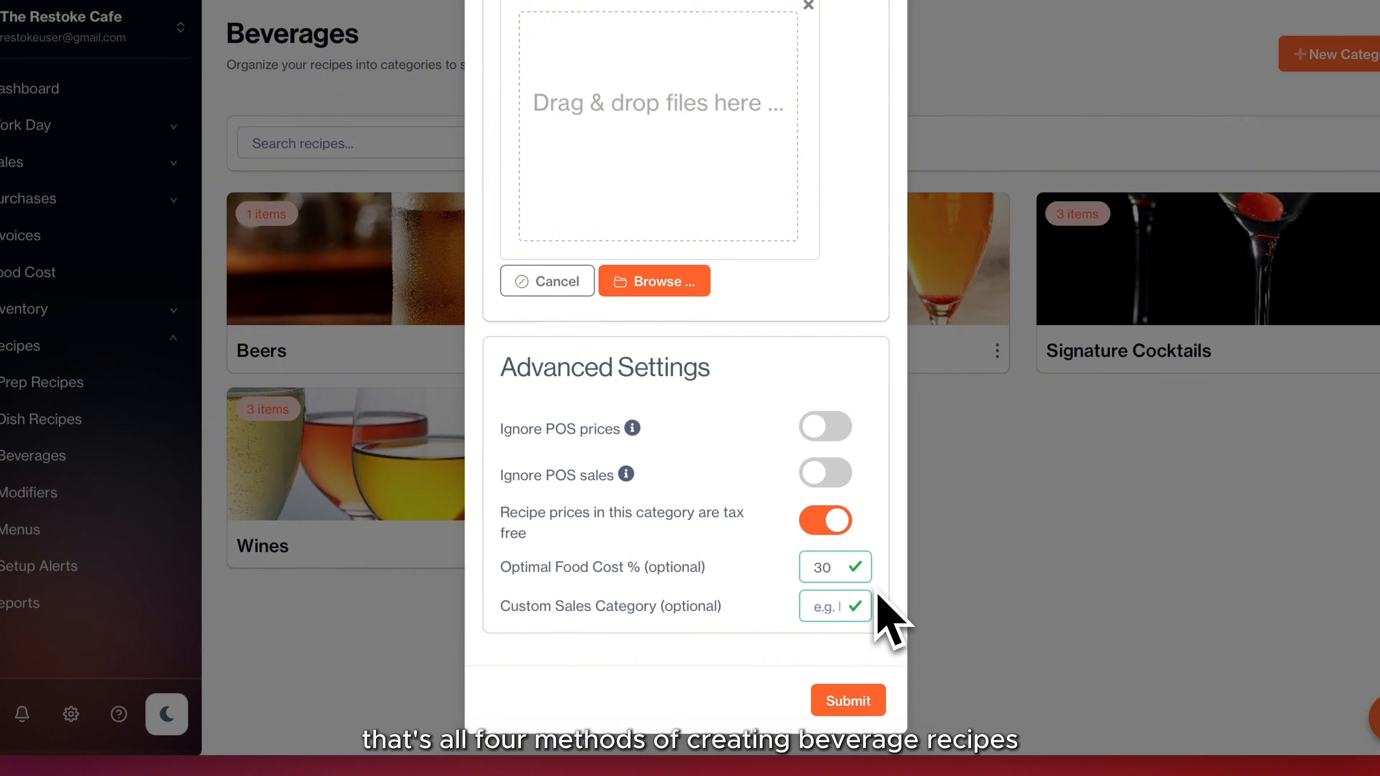
pyautogui.click(847, 708)
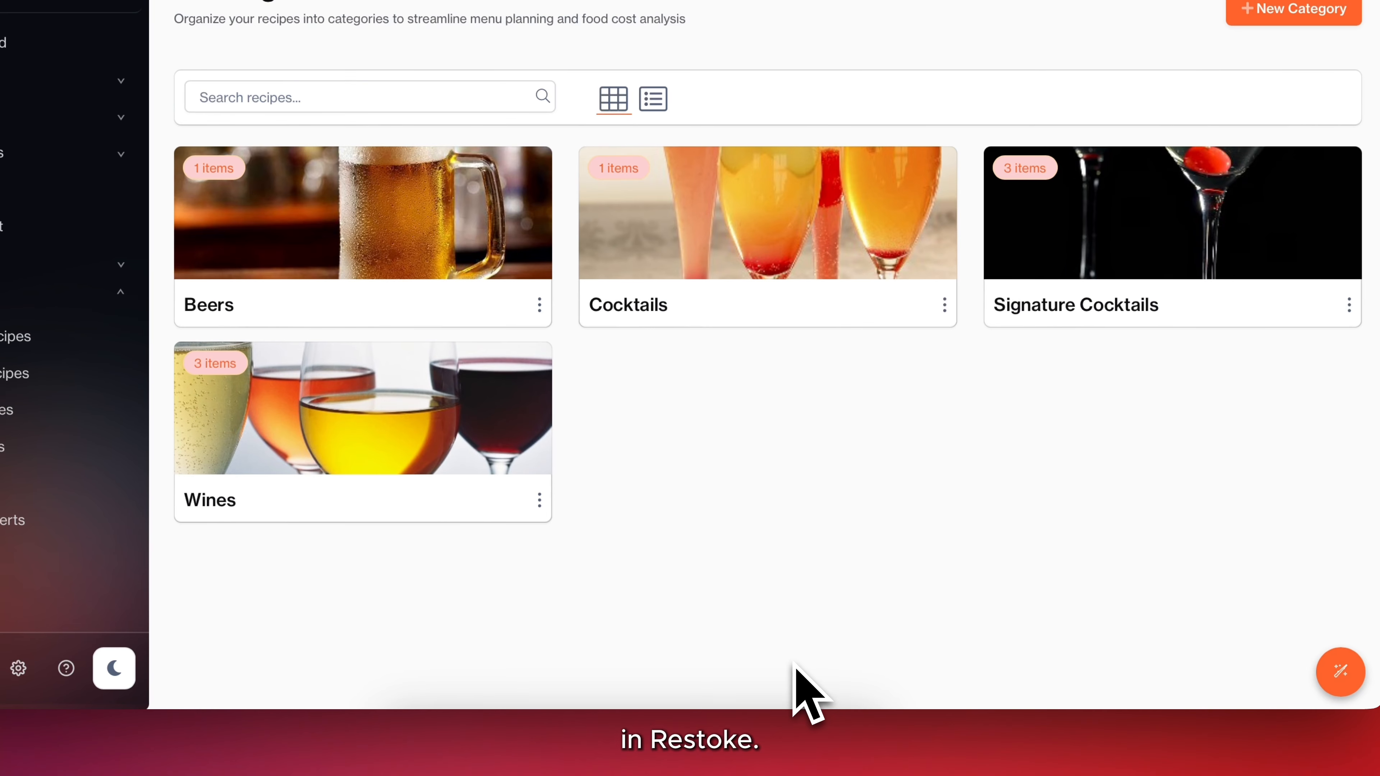